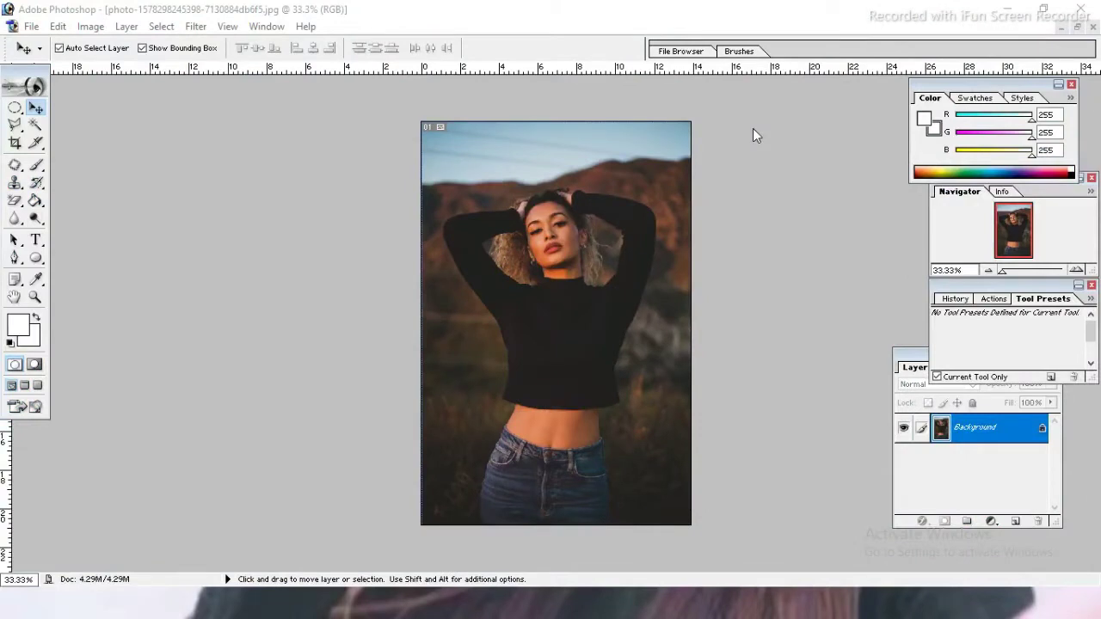
Open the Color Balance adjustment for the portrait from Image > Adjustments
click(58, 28)
click(90, 26)
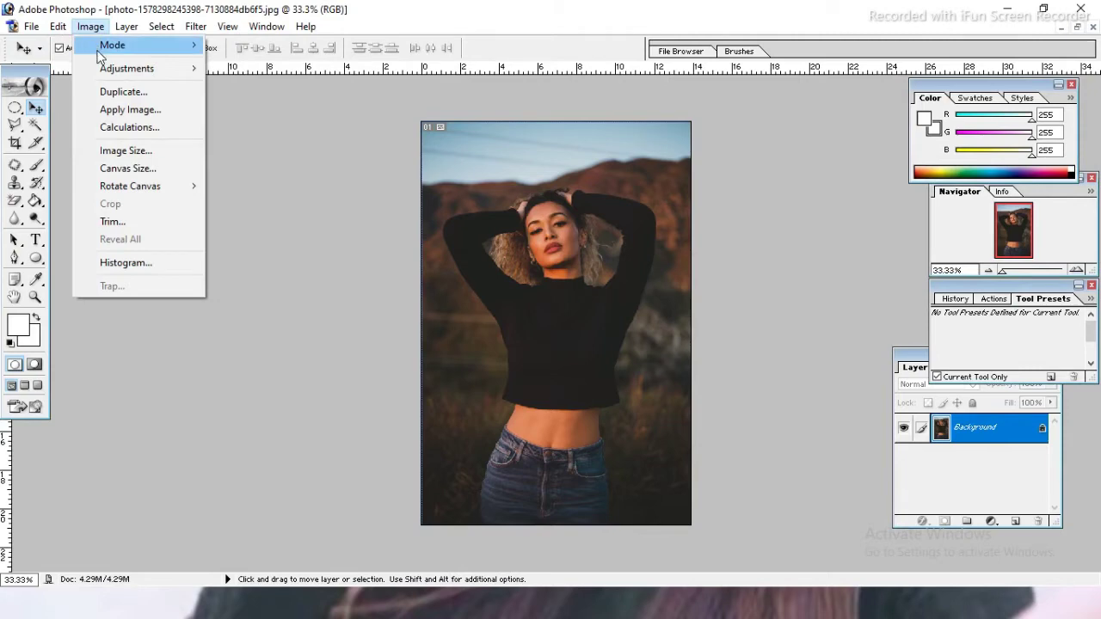
mouse_move(127, 68)
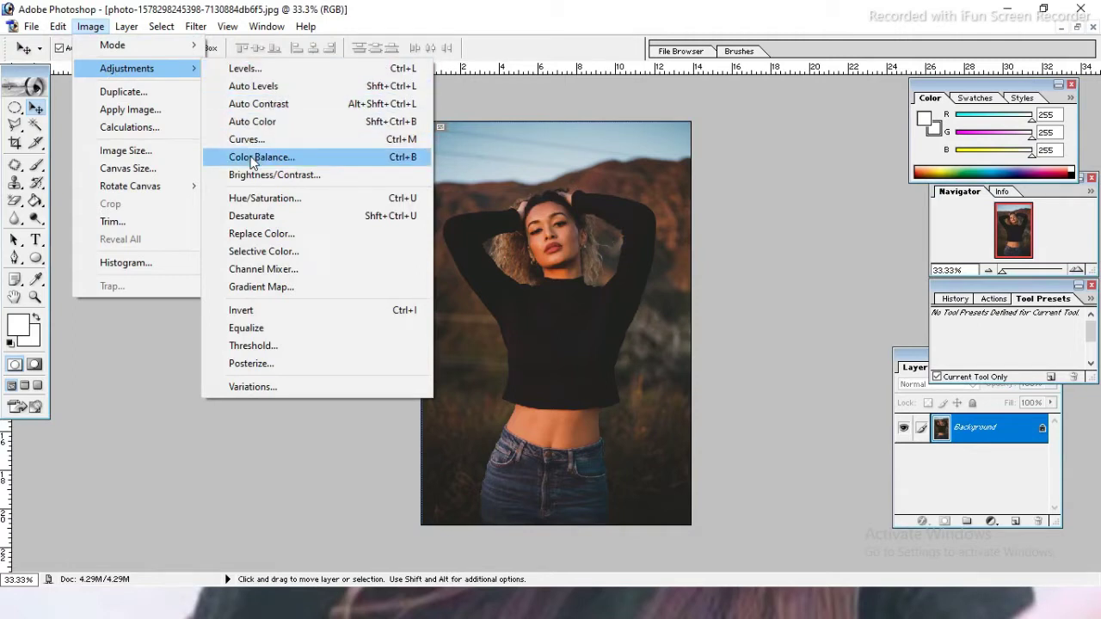
click(255, 158)
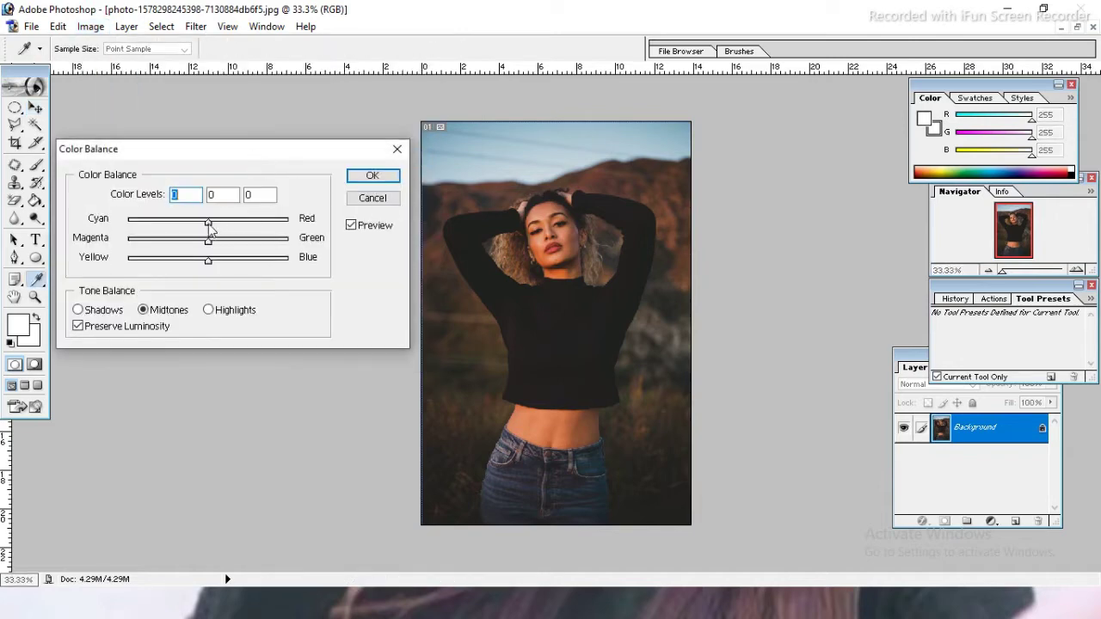
Set the portrait's midtone colour levels to +20, -10, -10 and apply them
drag(210, 228, 231, 228)
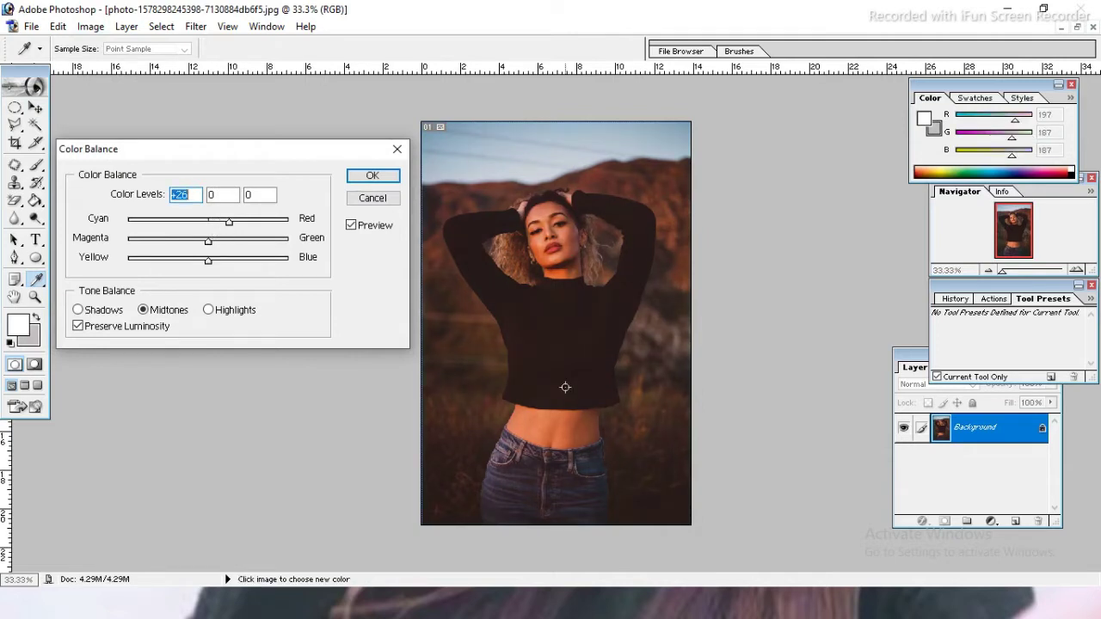
drag(233, 227, 232, 224)
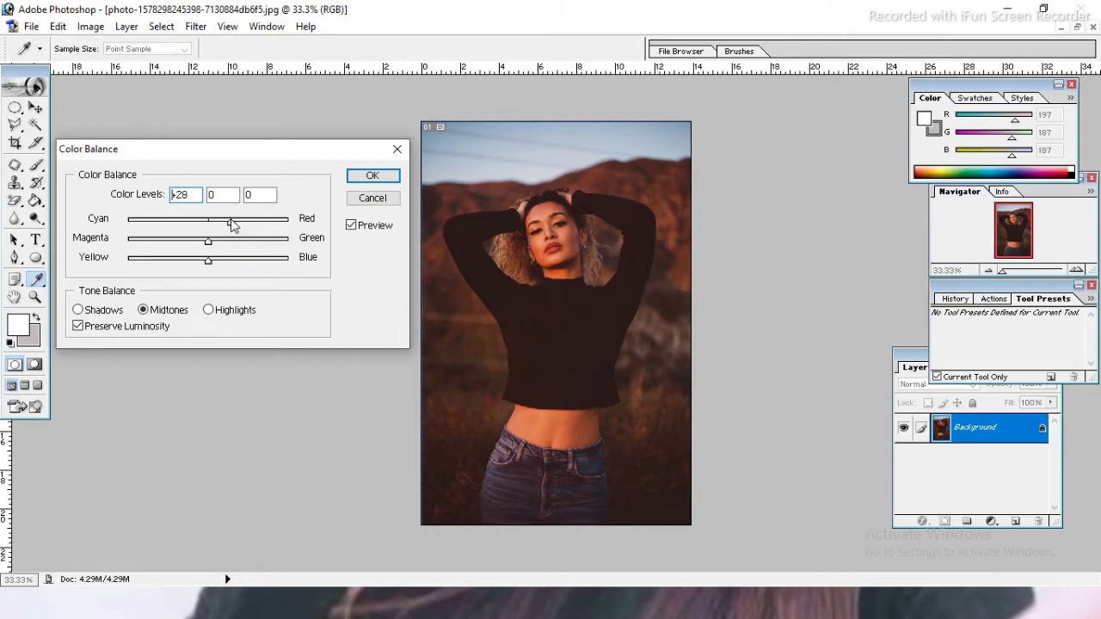
mouse_move(230, 219)
mouse_down()
mouse_move(221, 246)
mouse_move(204, 246)
mouse_up()
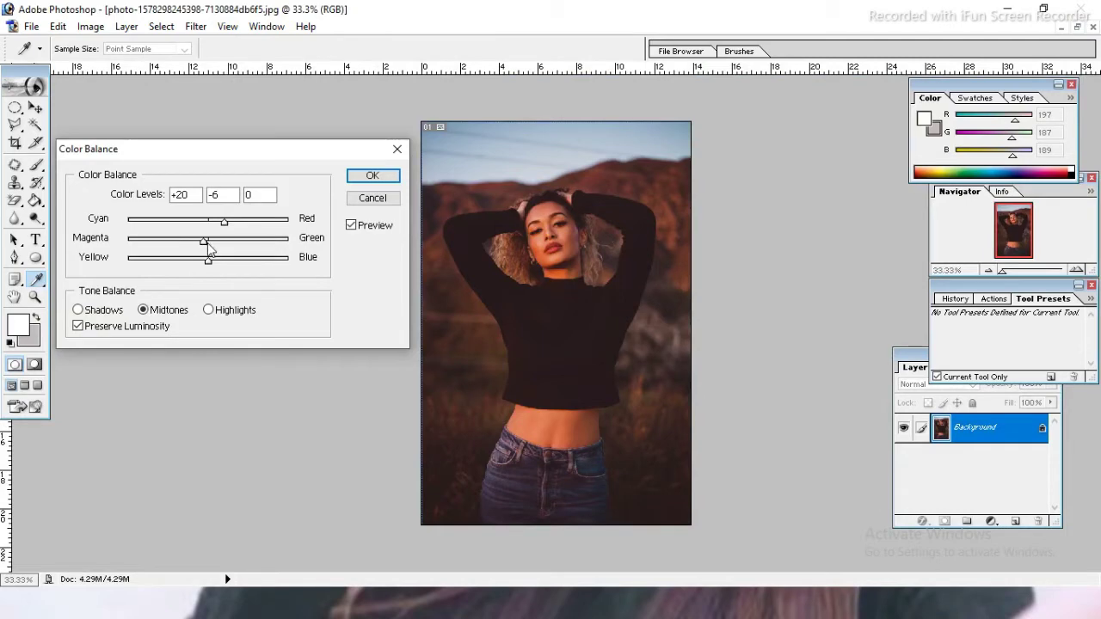
mouse_move(209, 247)
mouse_down()
mouse_move(220, 246)
mouse_move(202, 246)
mouse_move(220, 262)
mouse_move(201, 262)
mouse_up()
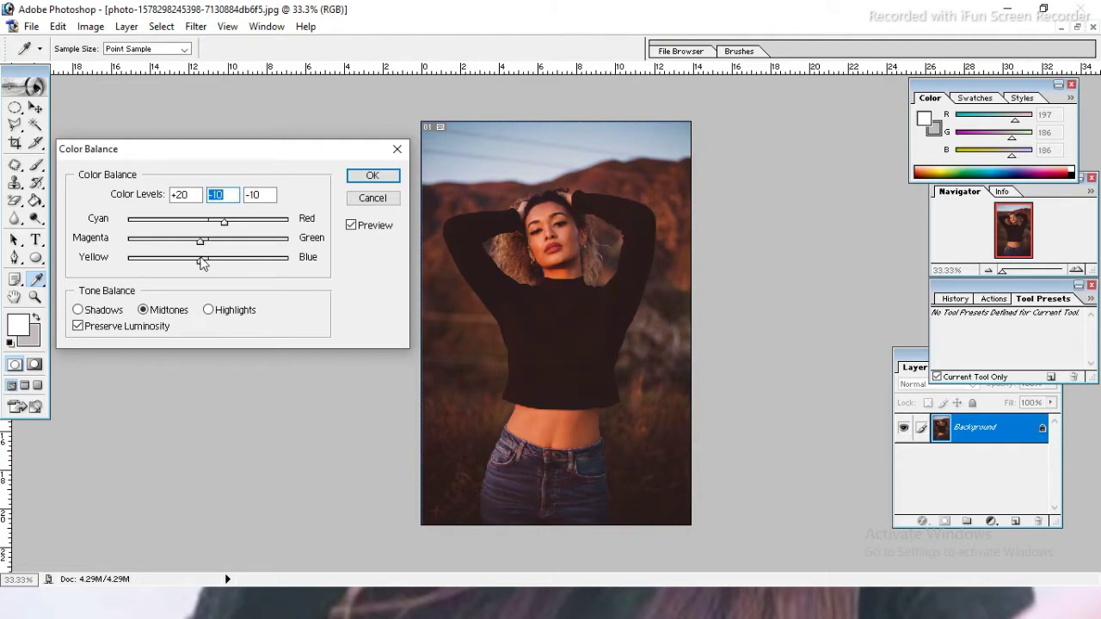
click(354, 181)
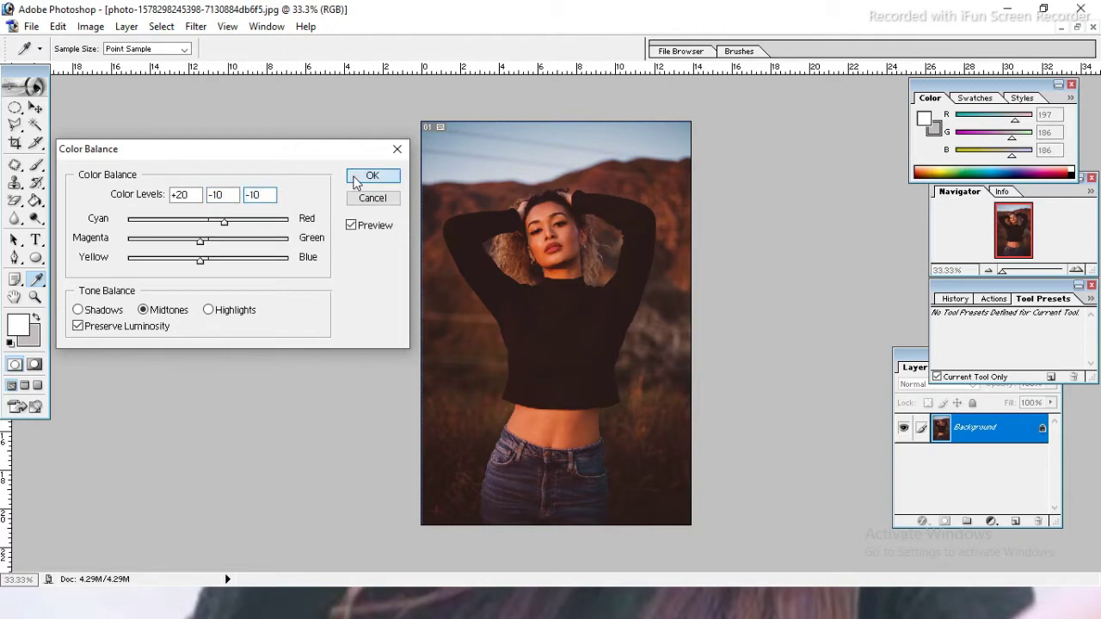
key(v)
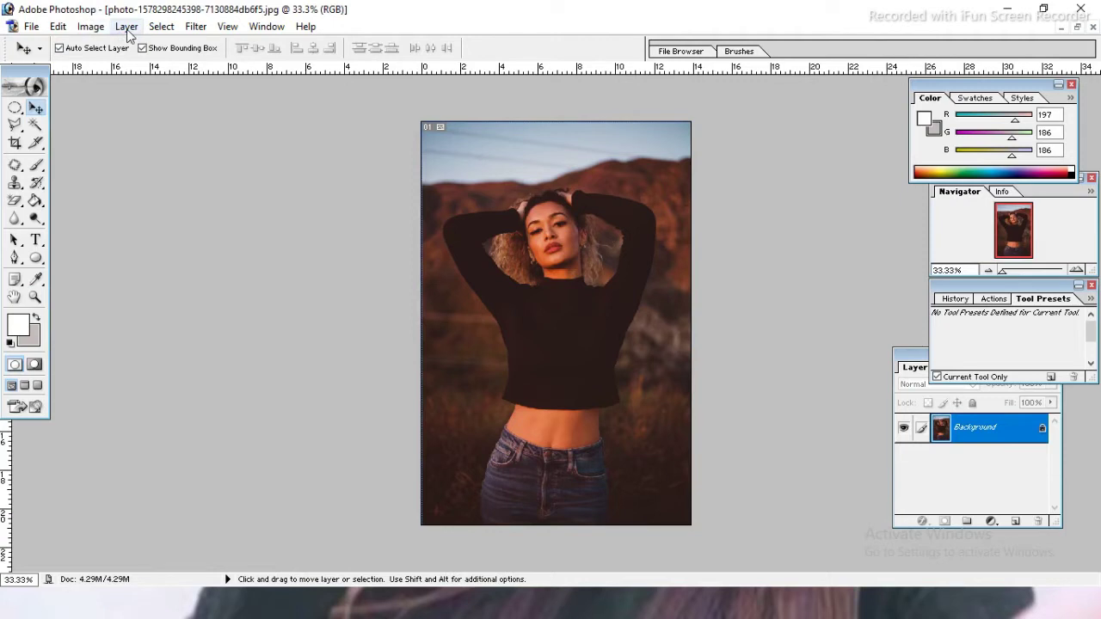
Brighten the portrait and set Contrast to +8 with Brightness/Contrast
click(101, 27)
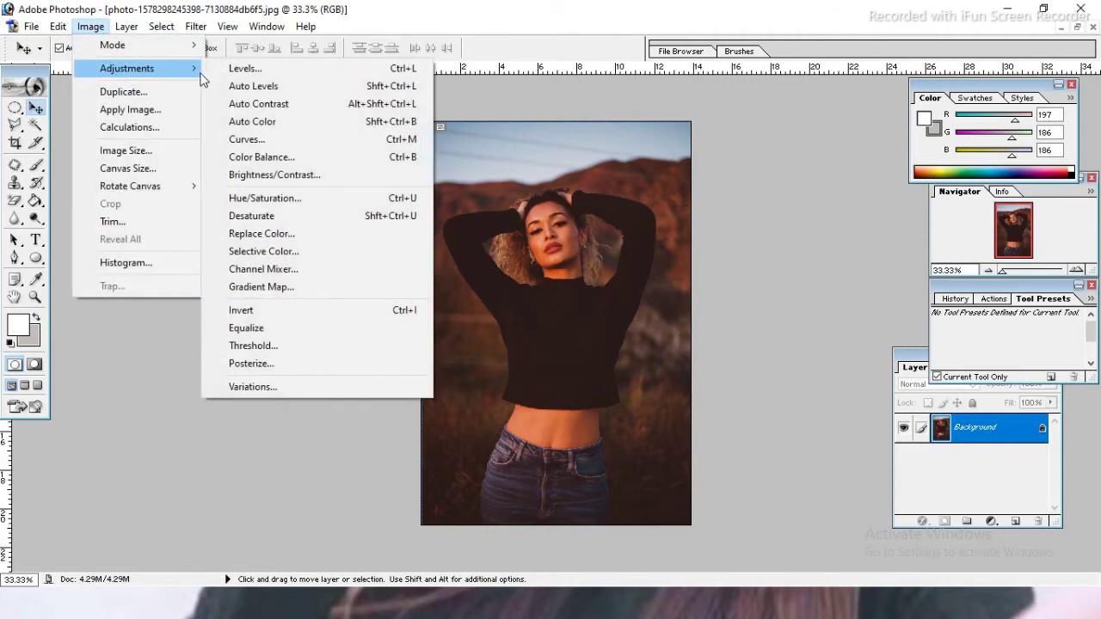
click(317, 172)
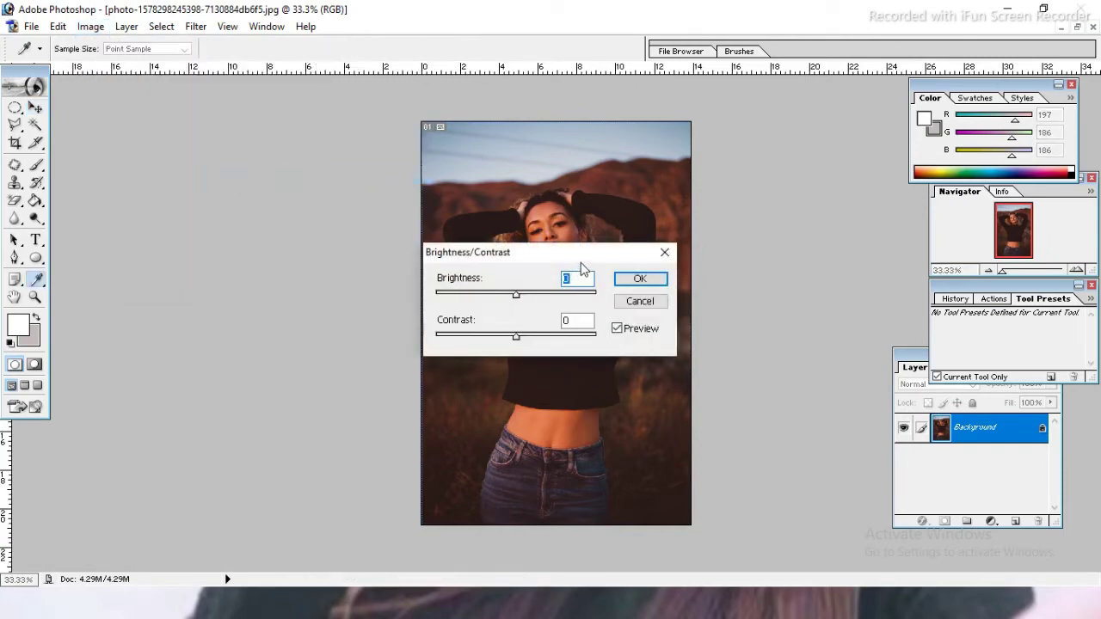
drag(584, 260, 313, 222)
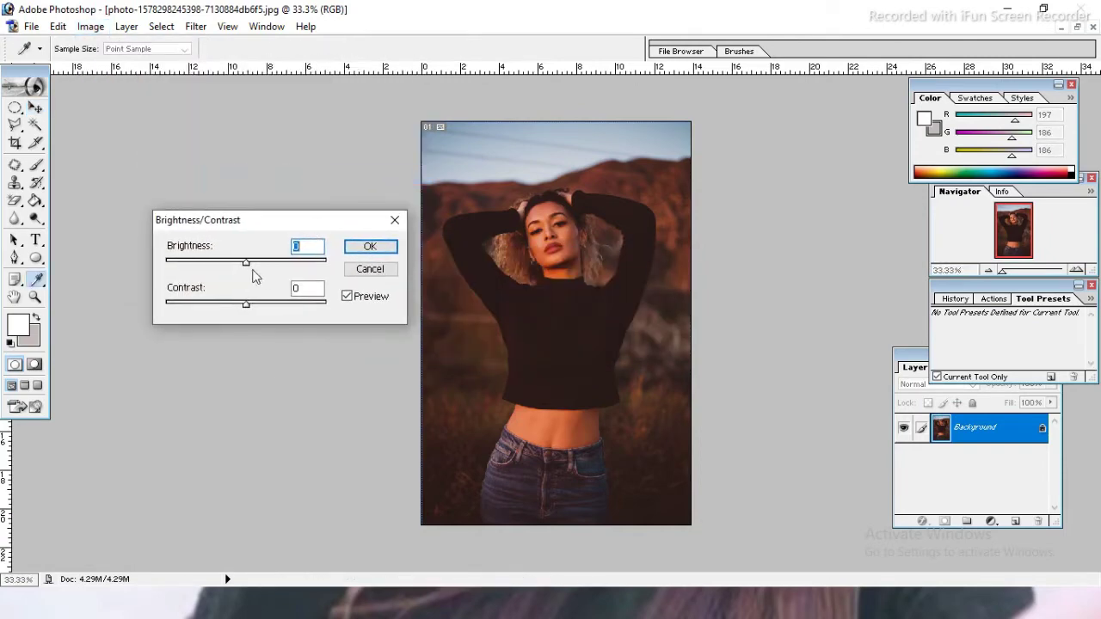
drag(246, 269, 259, 268)
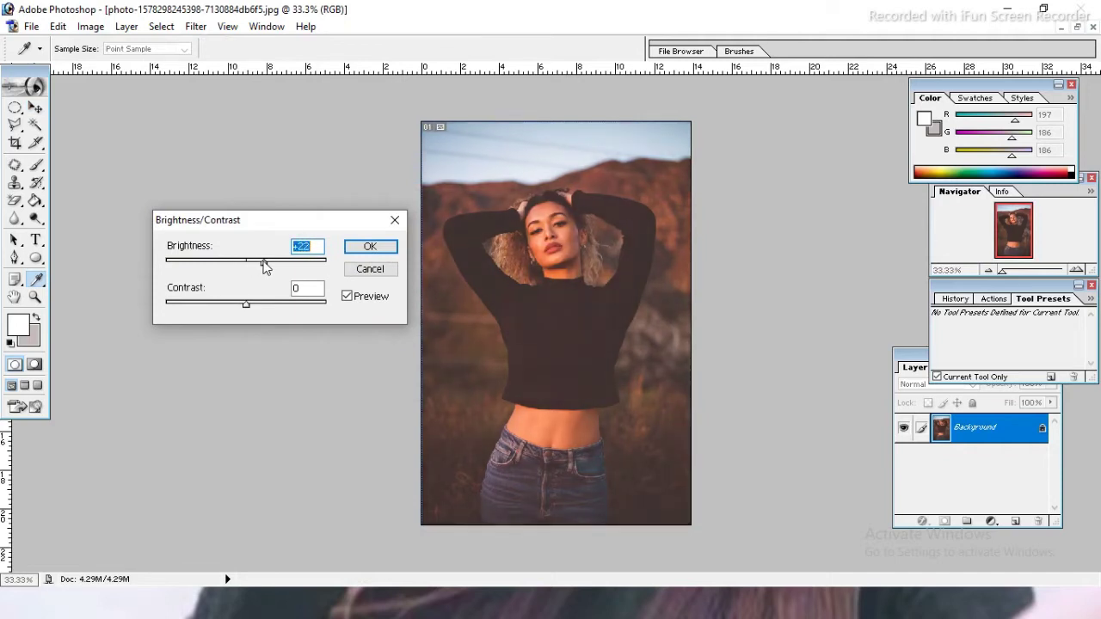
drag(259, 268, 264, 265)
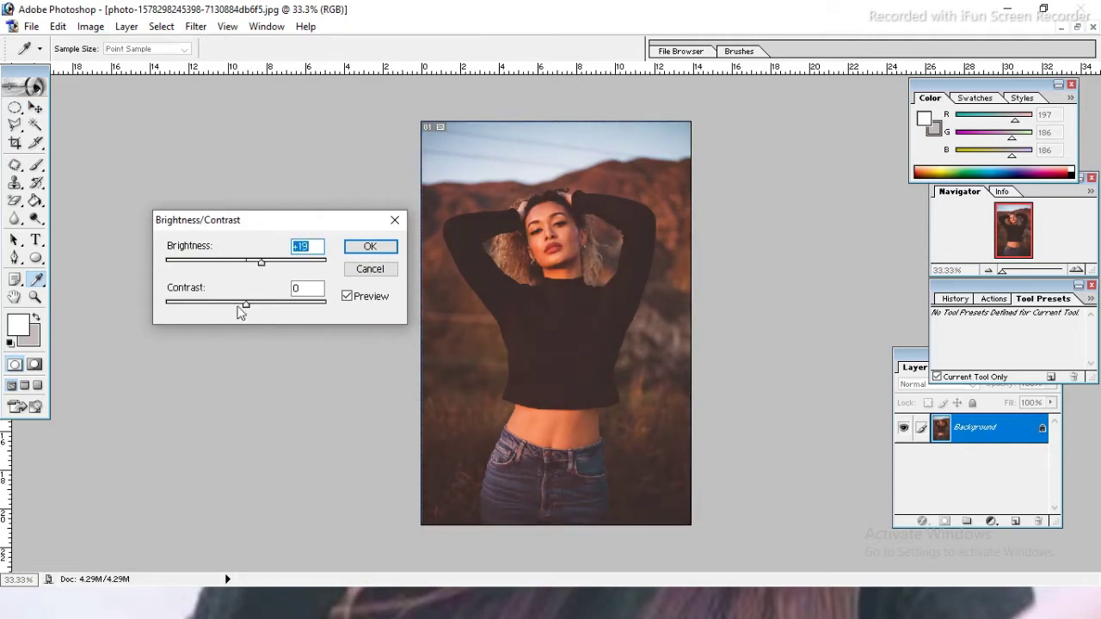
drag(246, 305, 262, 305)
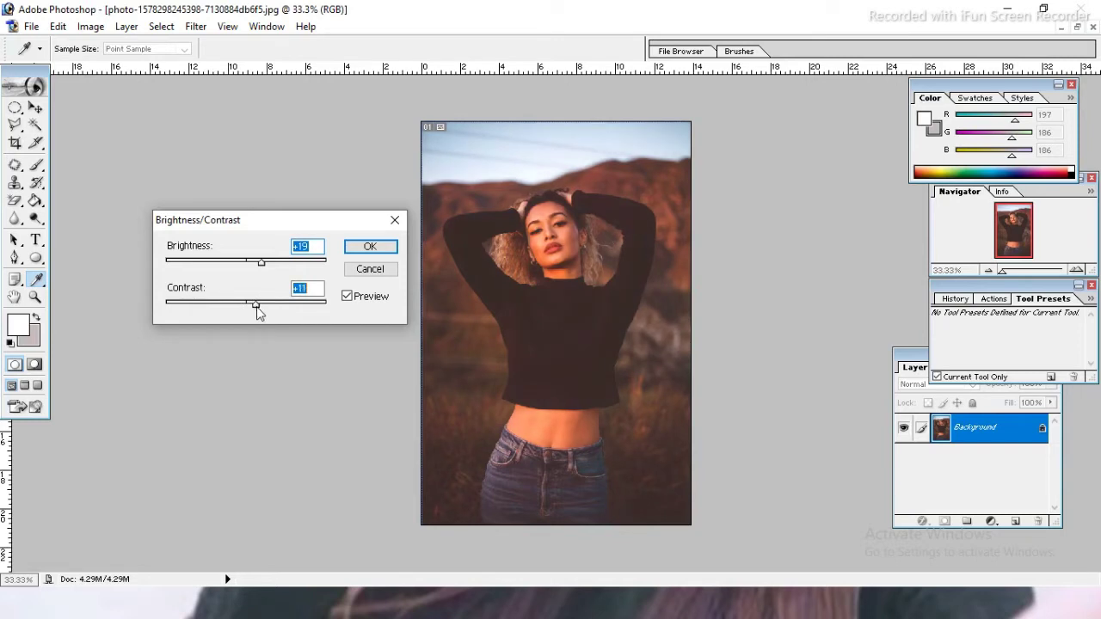
drag(262, 306, 252, 306)
drag(260, 261, 269, 265)
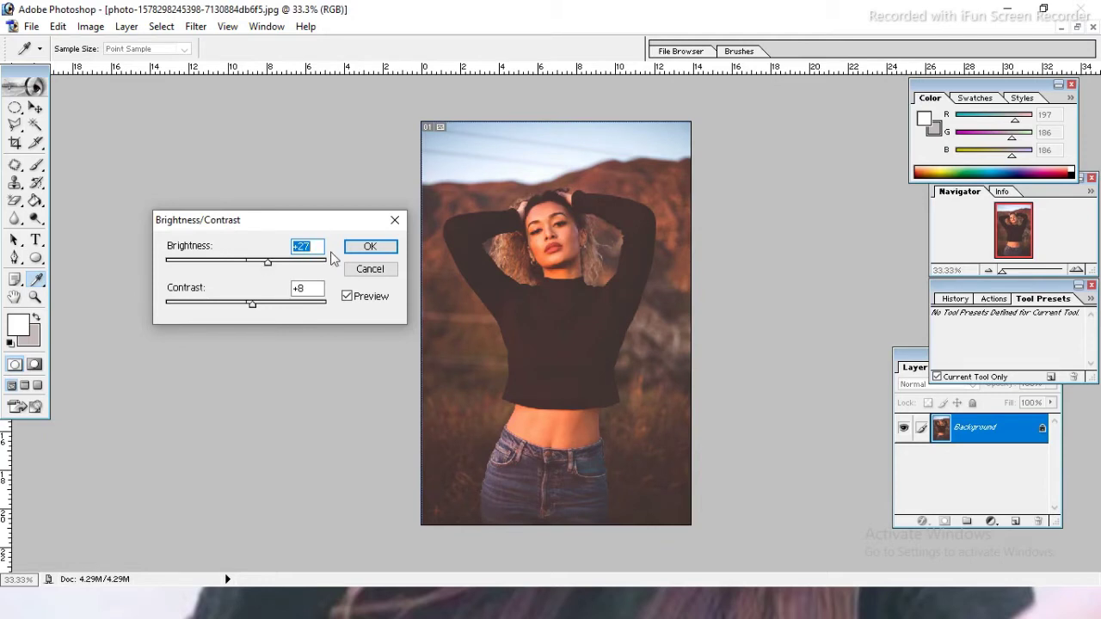
click(370, 249)
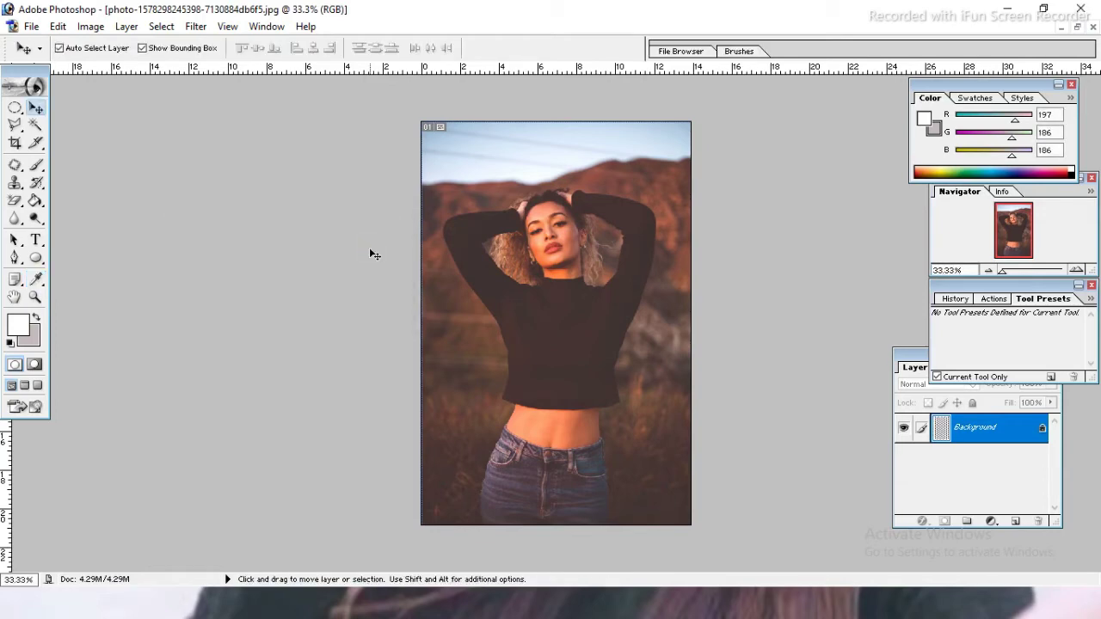
click(92, 27)
mouse_move(126, 68)
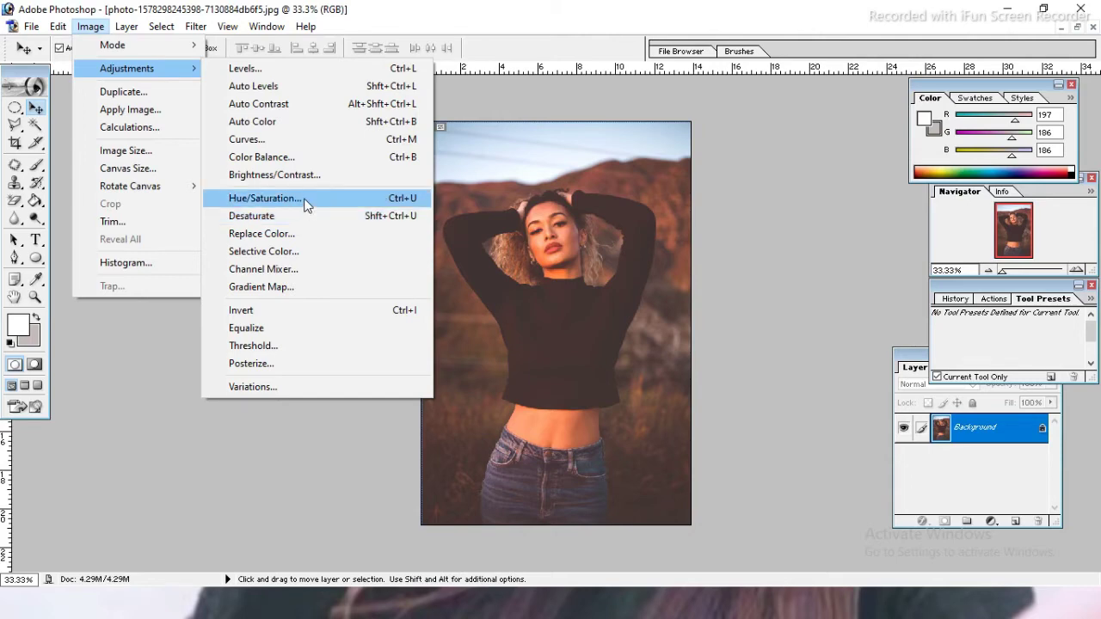
Apply Hue/Saturation to the portrait: Hue +5, Saturation +12, Lightness +4
click(304, 198)
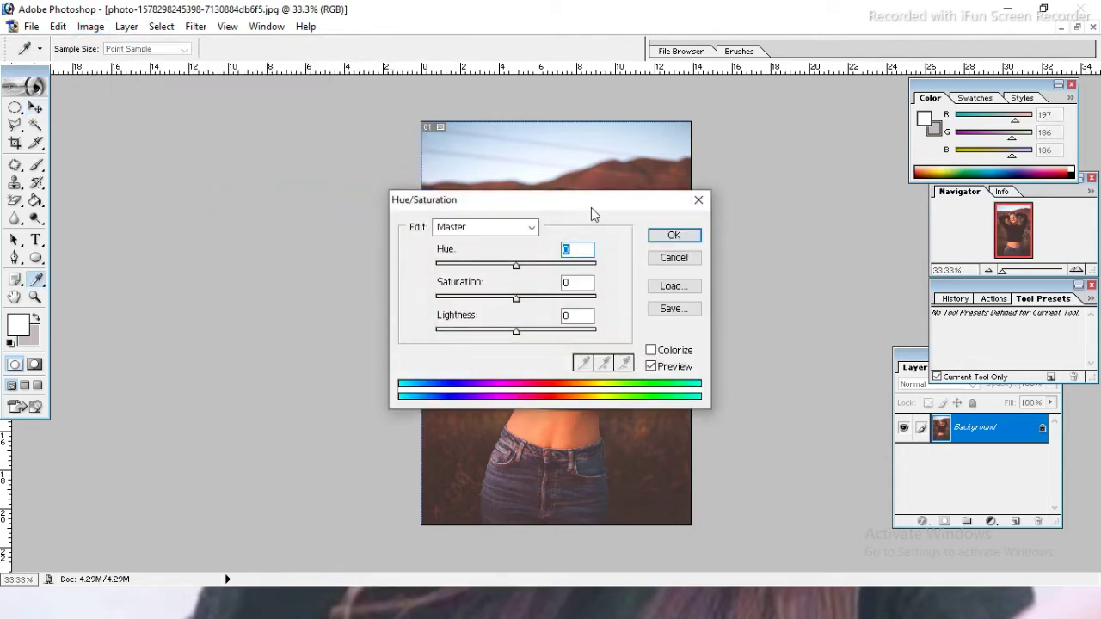
drag(614, 204, 292, 162)
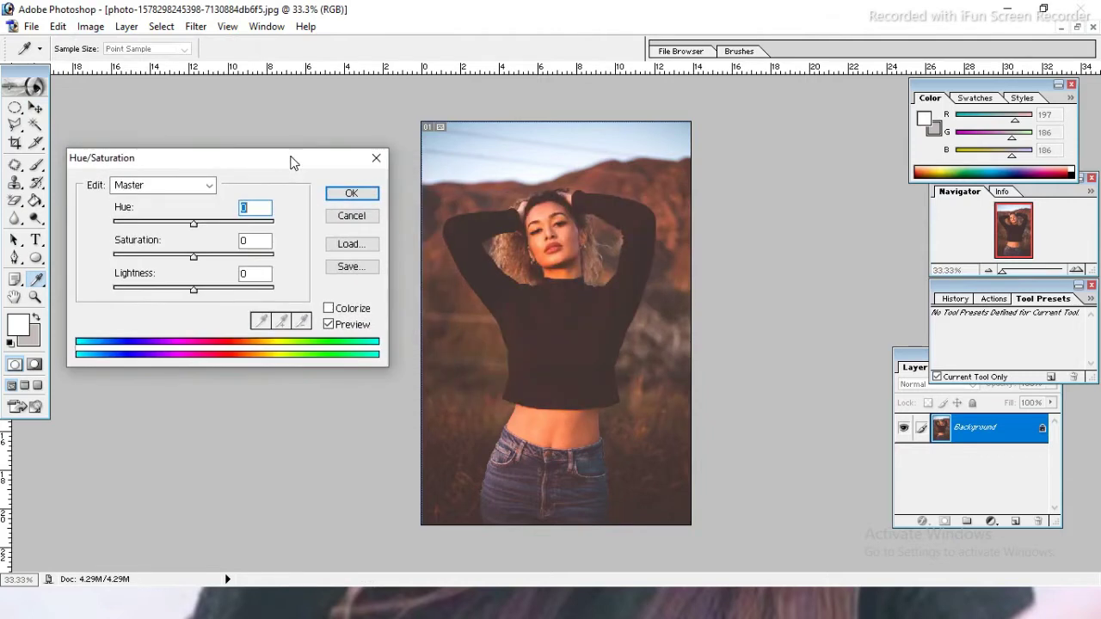
mouse_move(195, 222)
mouse_down()
mouse_move(184, 228)
mouse_move(199, 225)
mouse_up()
drag(193, 256, 203, 256)
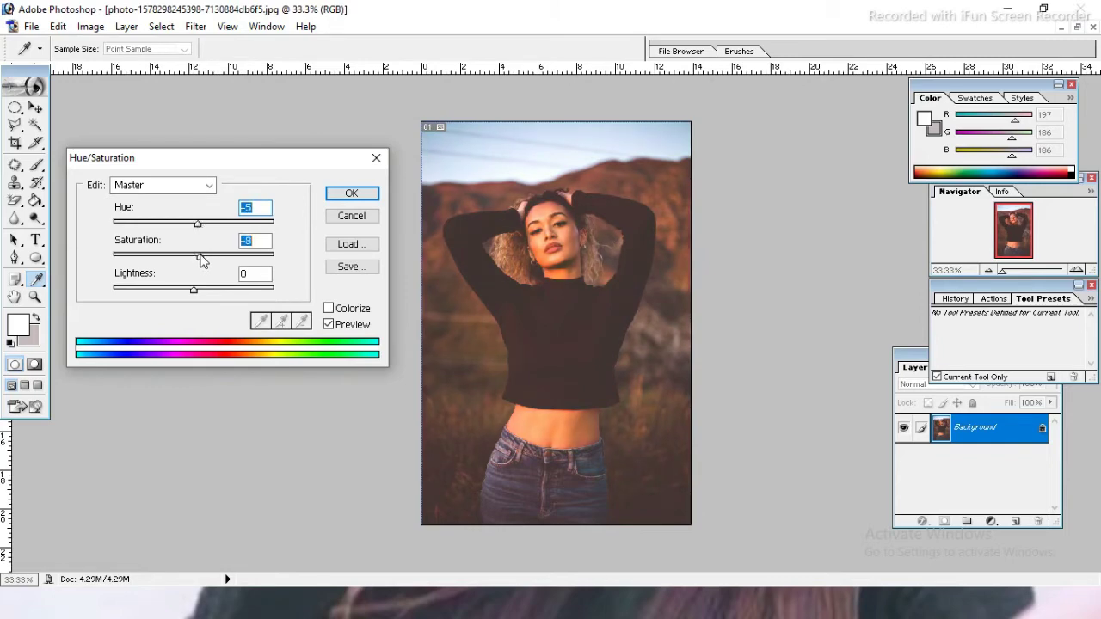
drag(210, 260, 209, 261)
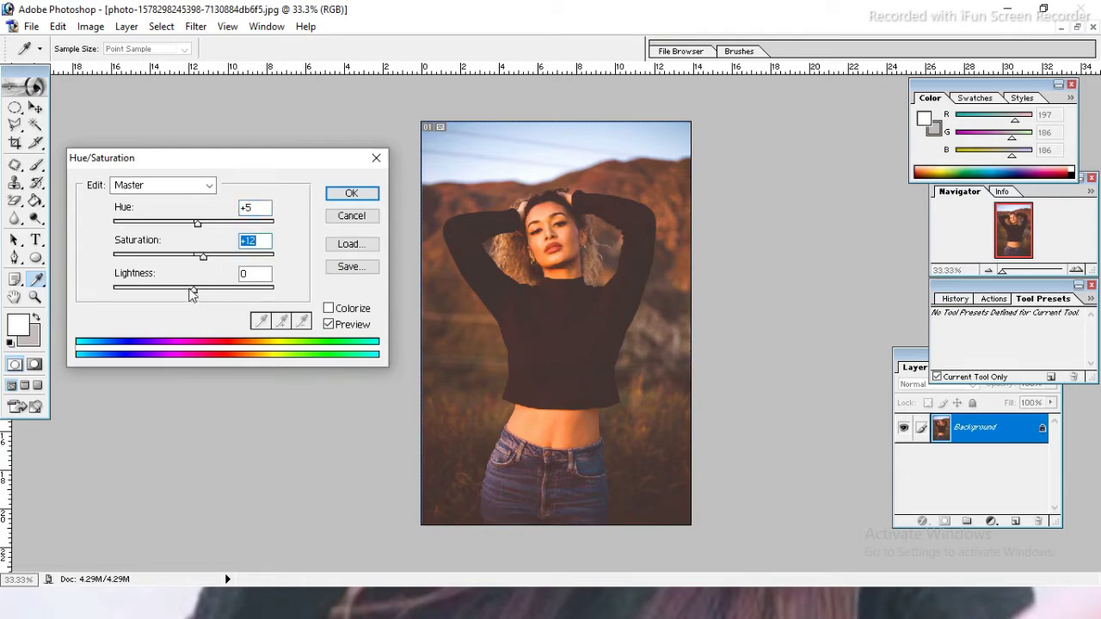
drag(194, 293, 198, 294)
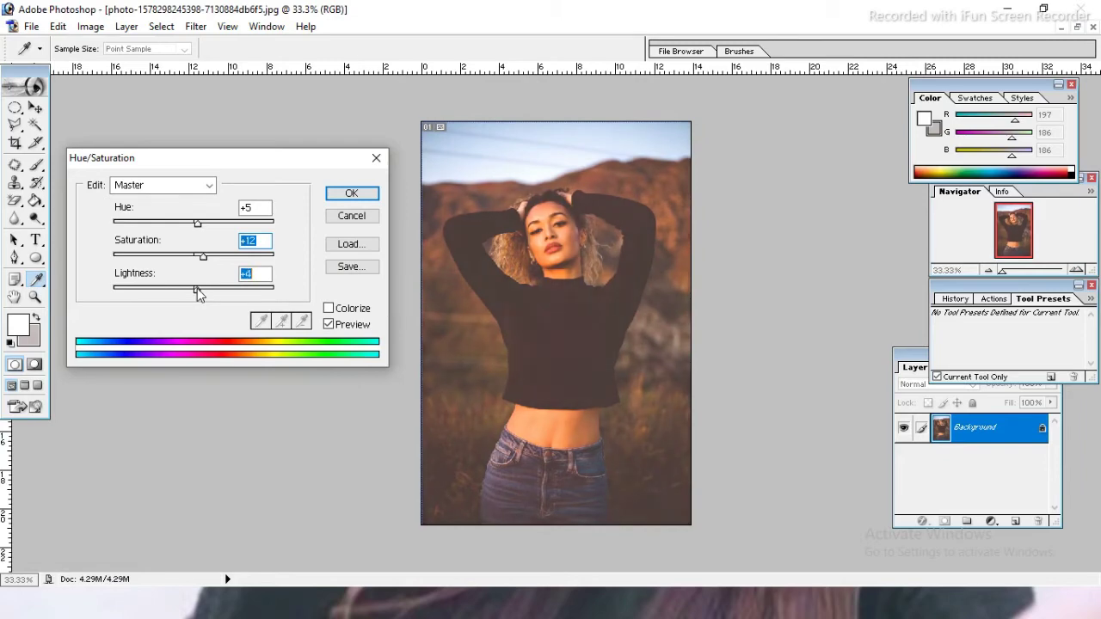
click(364, 195)
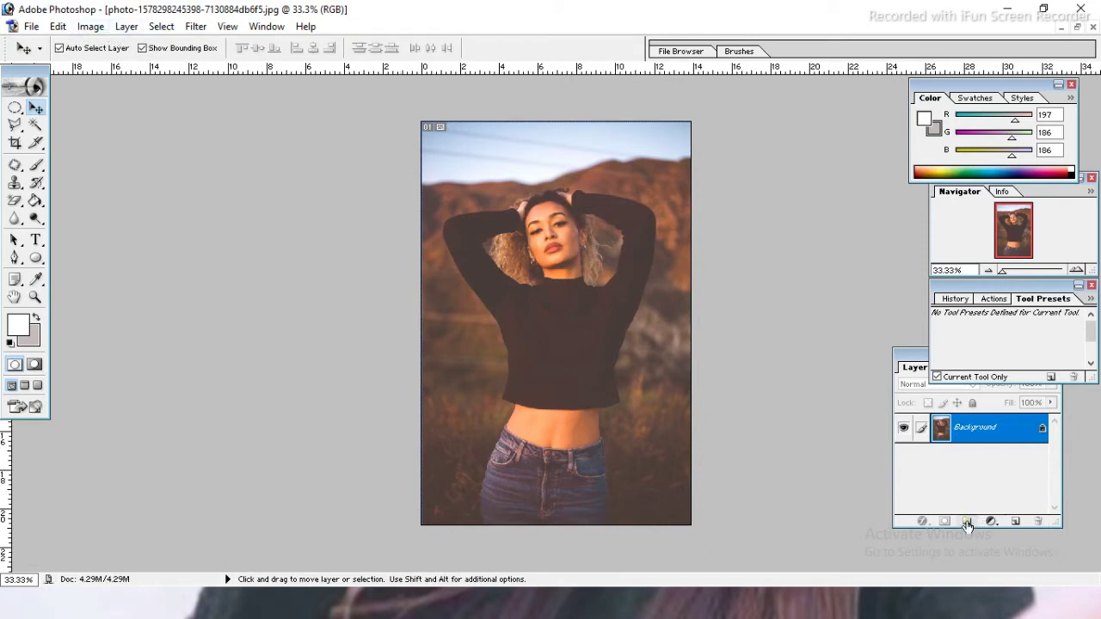
Reposition the Layers palette, add a new layer set, and add a Selective Color adjustment layer
click(920, 367)
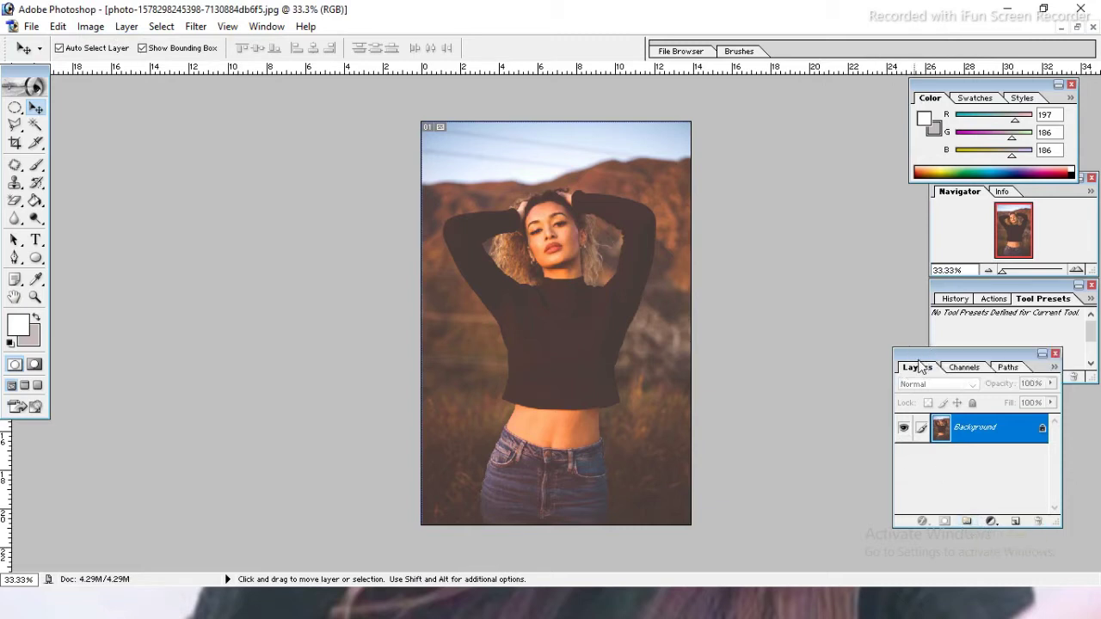
drag(920, 367, 874, 357)
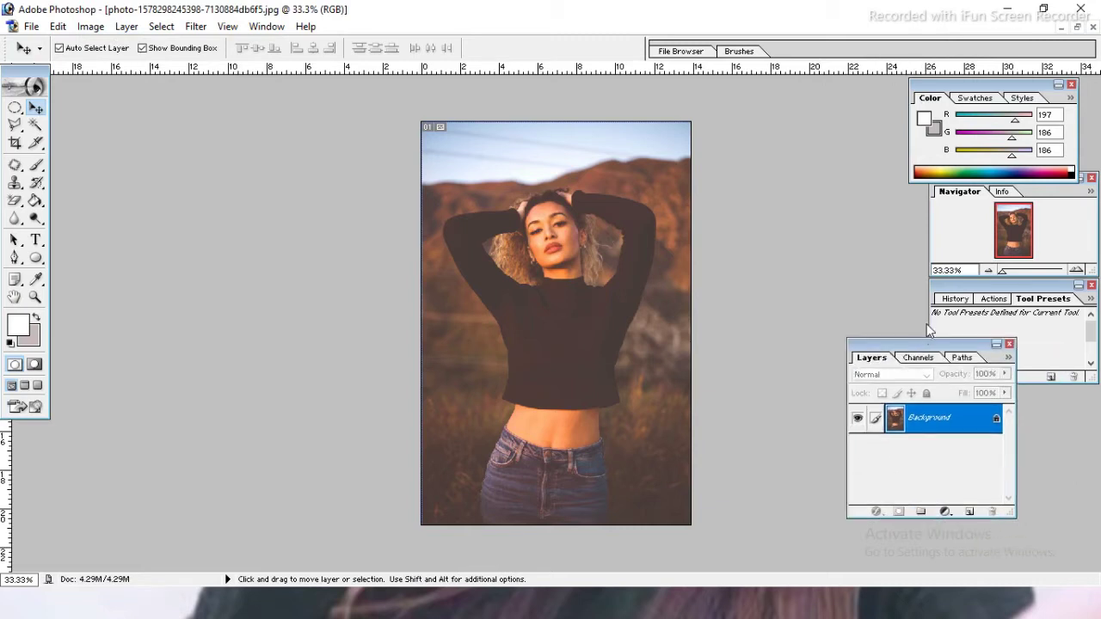
click(929, 494)
click(953, 494)
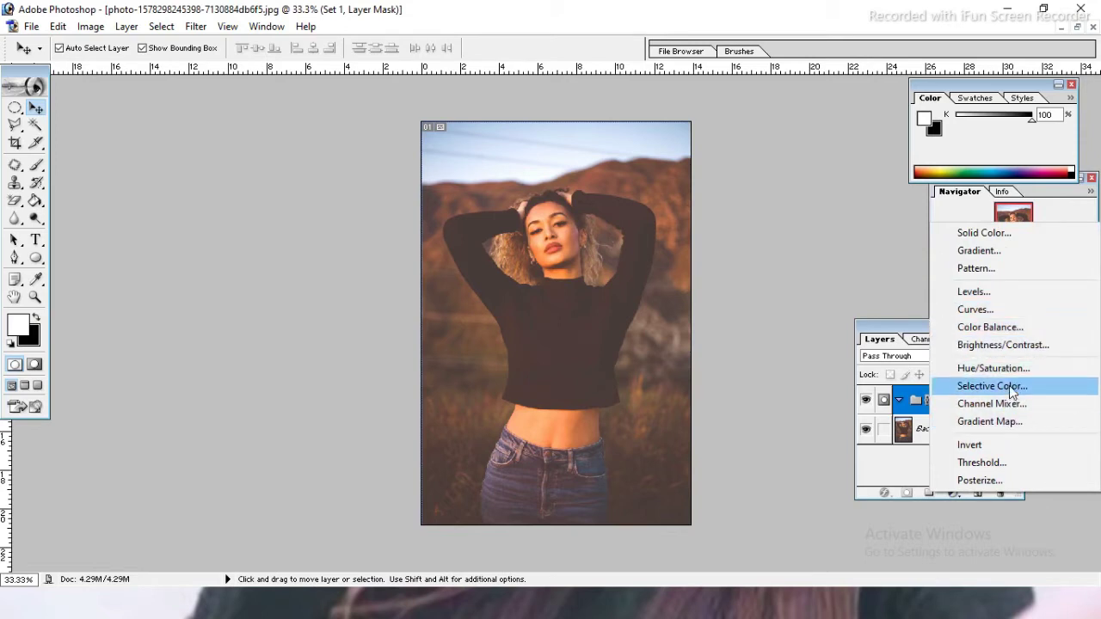
click(1013, 393)
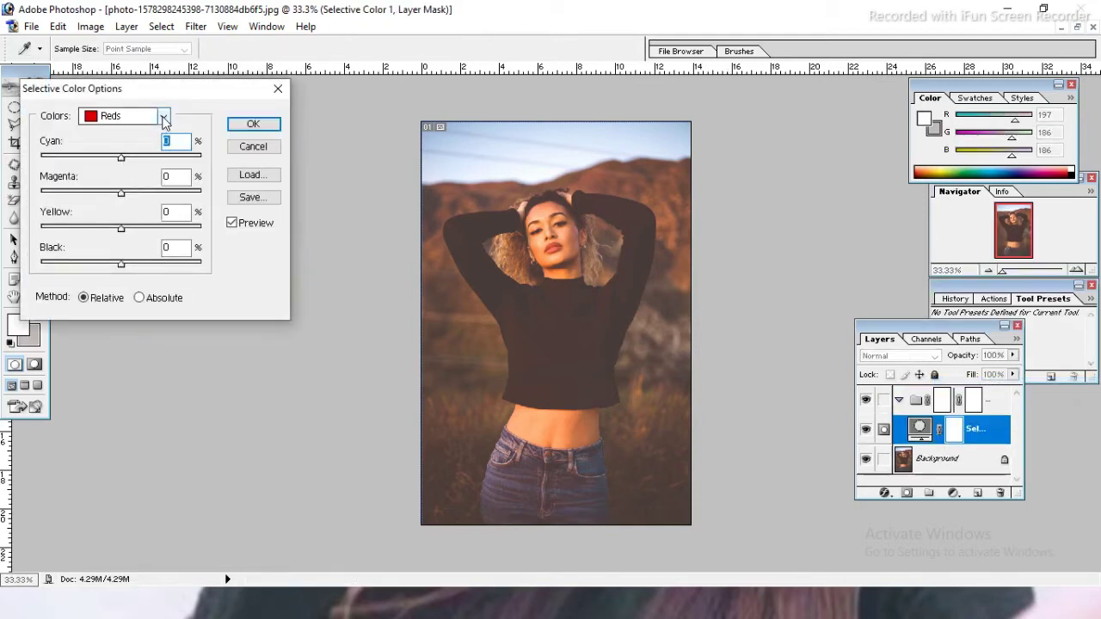
Set Selective Color Reds to Cyan +18, Magenta +28, Yellow +11, Black -4
click(163, 116)
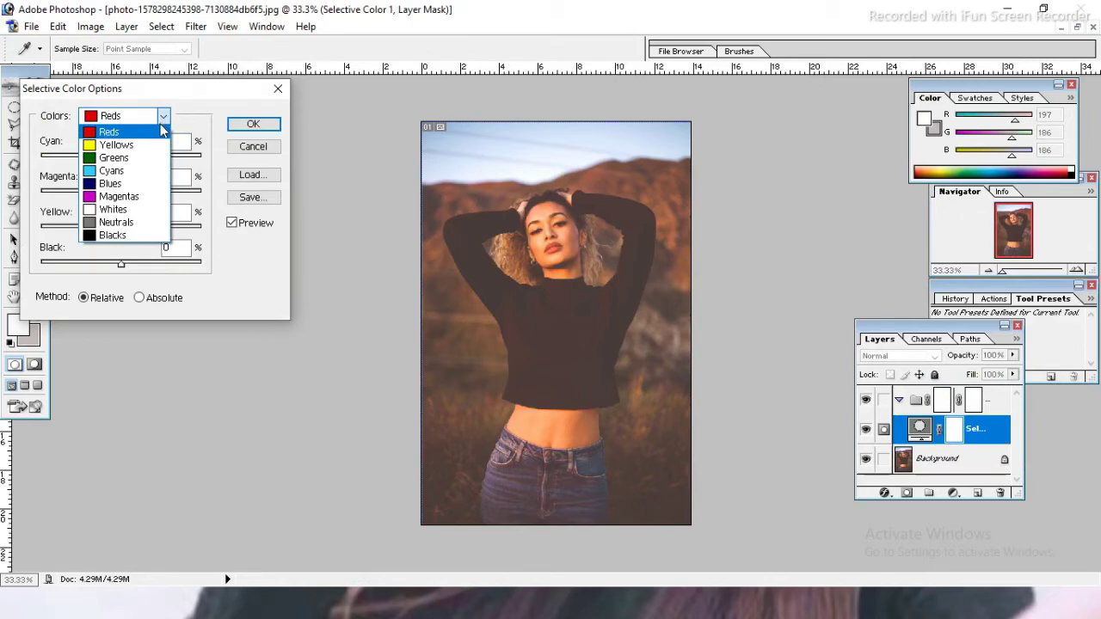
click(163, 121)
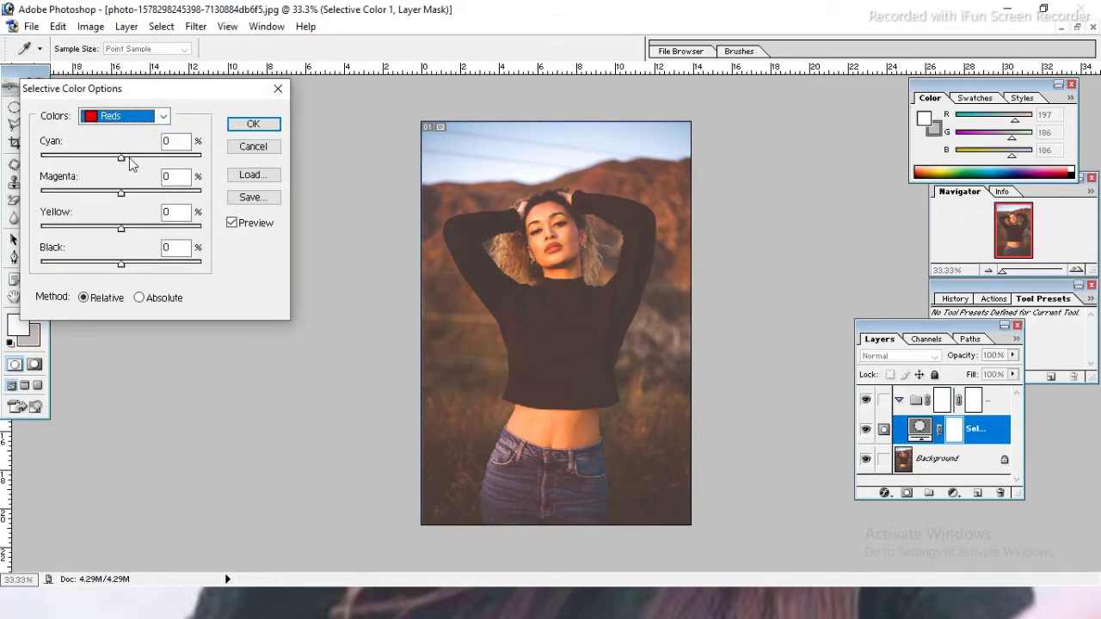
mouse_move(122, 159)
mouse_down()
mouse_move(137, 159)
mouse_move(139, 192)
mouse_up()
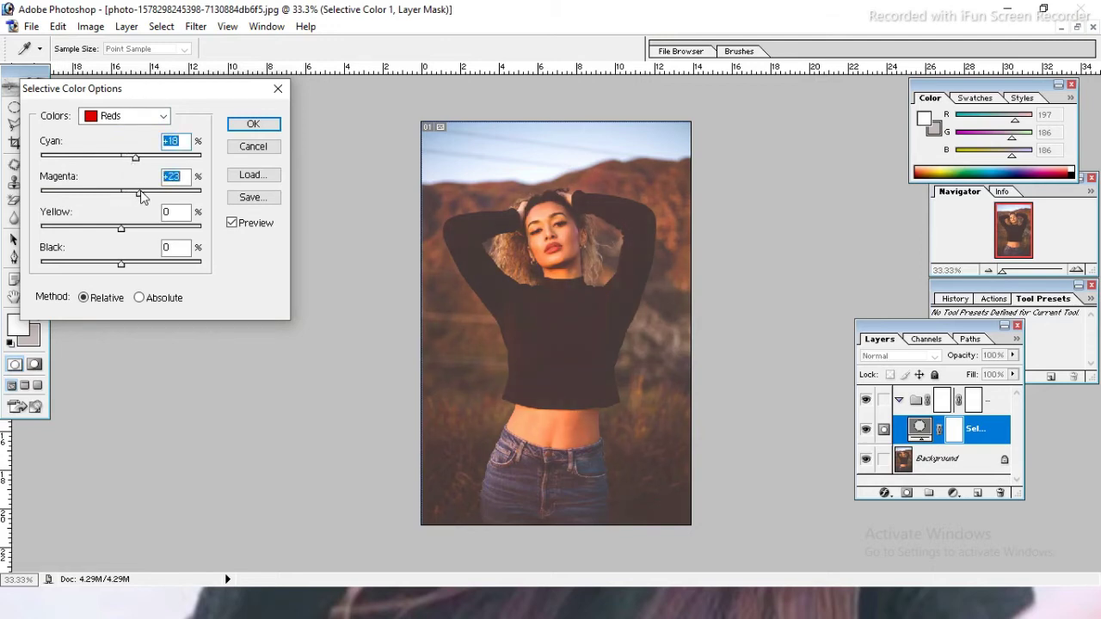
drag(140, 192, 144, 193)
mouse_move(121, 230)
mouse_down()
mouse_move(148, 234)
mouse_move(128, 231)
mouse_up()
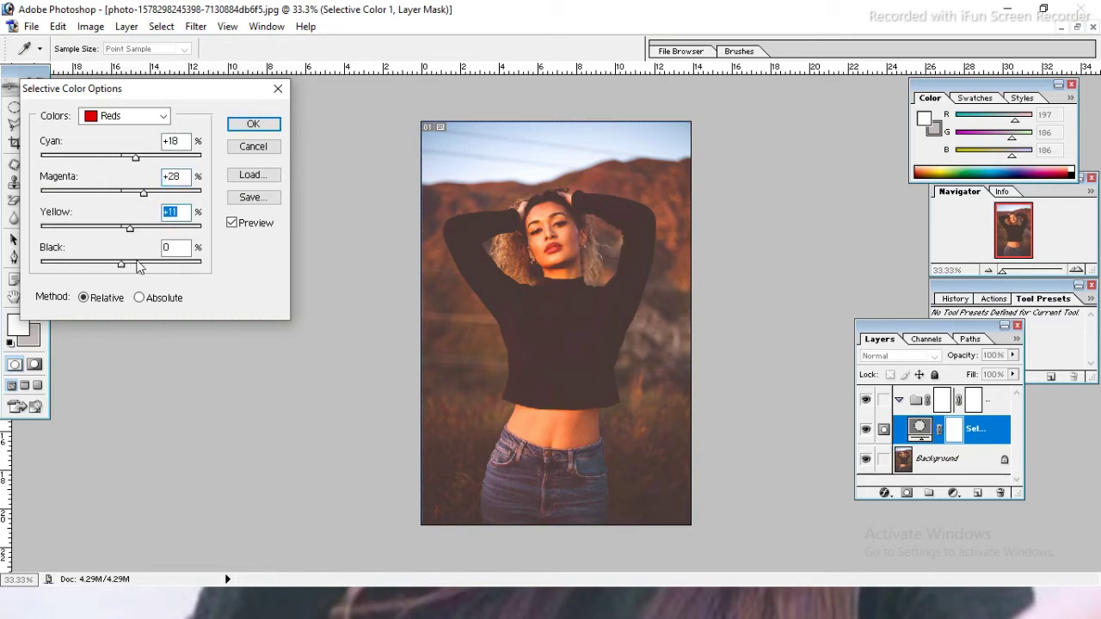
mouse_move(123, 264)
mouse_down()
mouse_move(153, 267)
mouse_move(107, 267)
mouse_up()
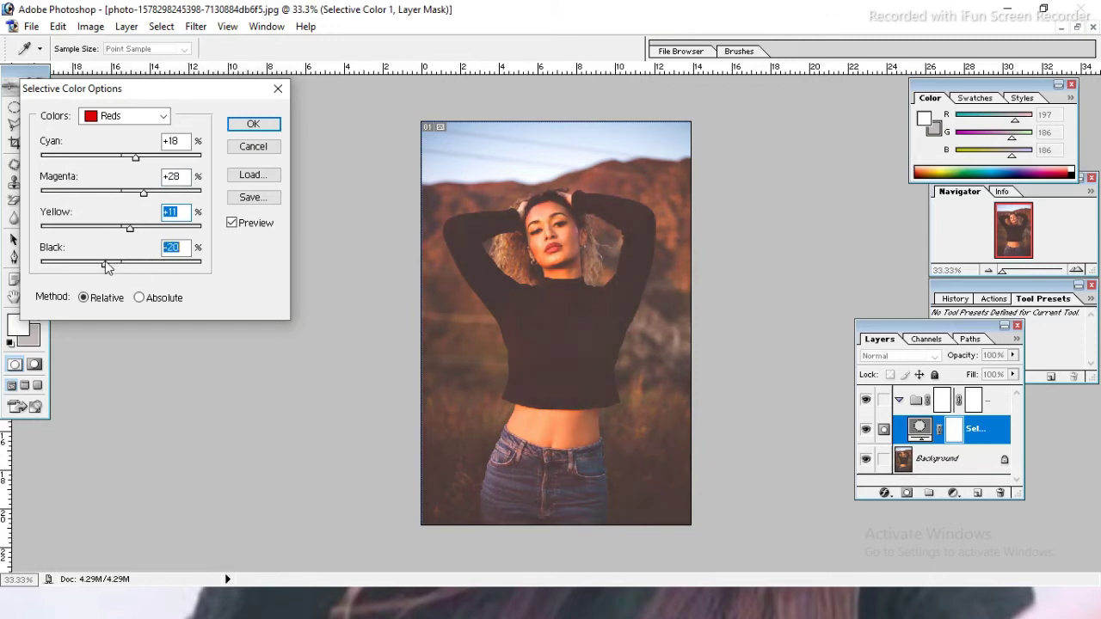
drag(107, 266, 119, 266)
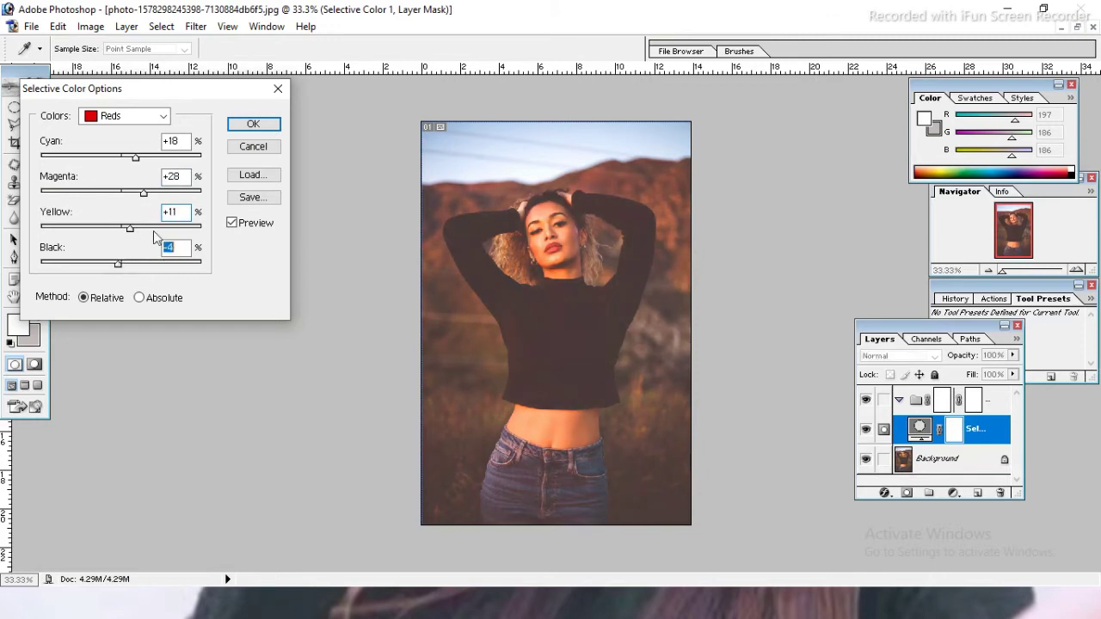
click(254, 128)
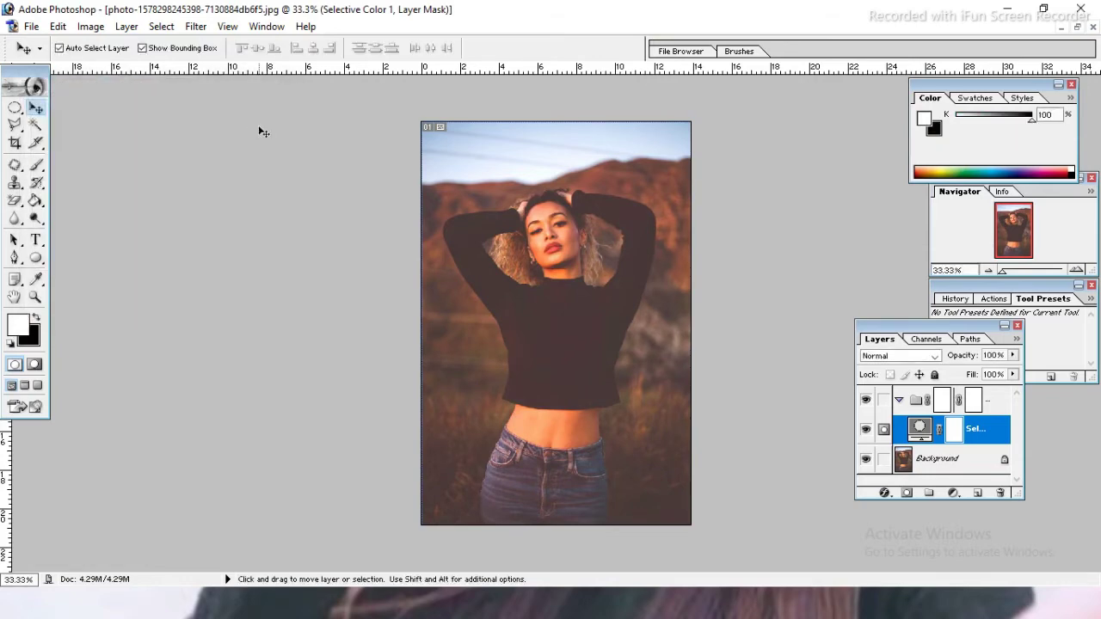
click(955, 495)
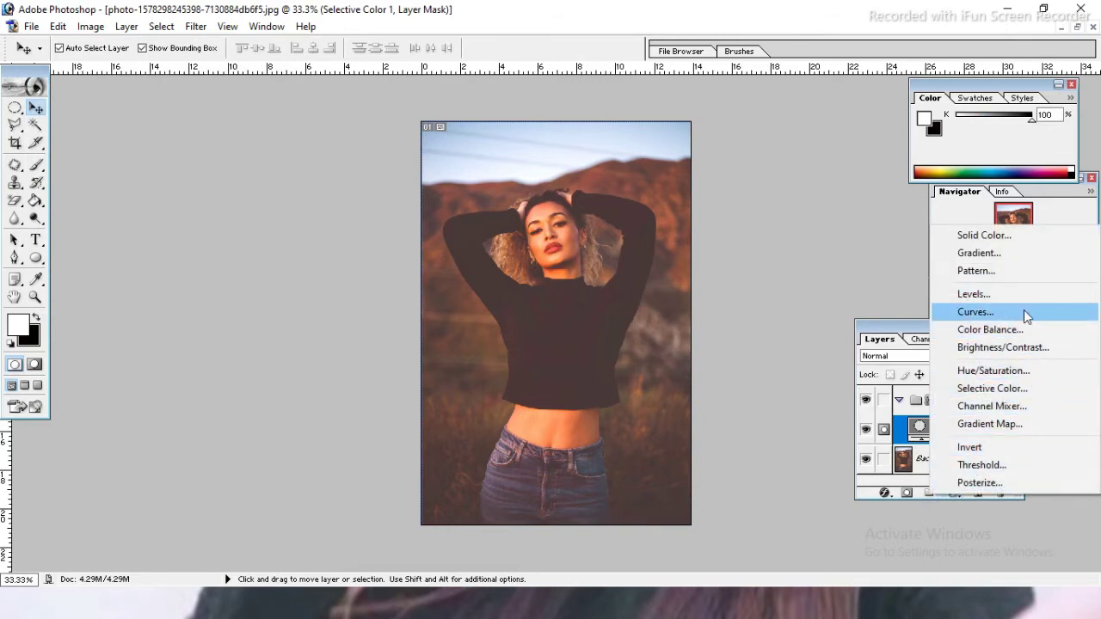
Add a Curves layer with an S-curve: shadows pulled down, highlight point near input 184, output 176
click(977, 313)
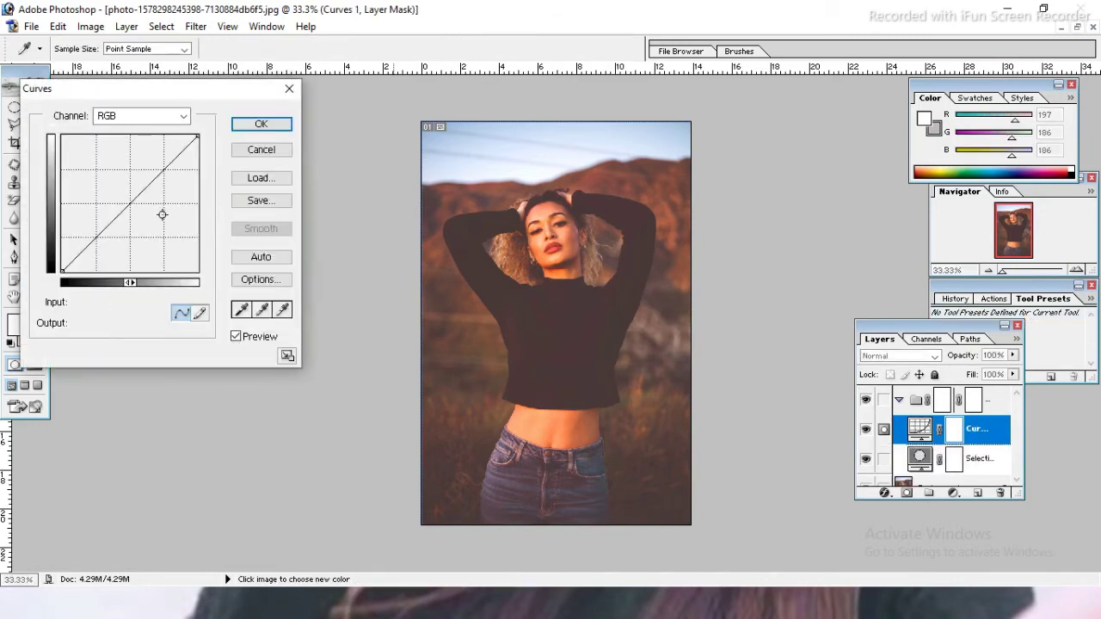
drag(130, 202, 122, 195)
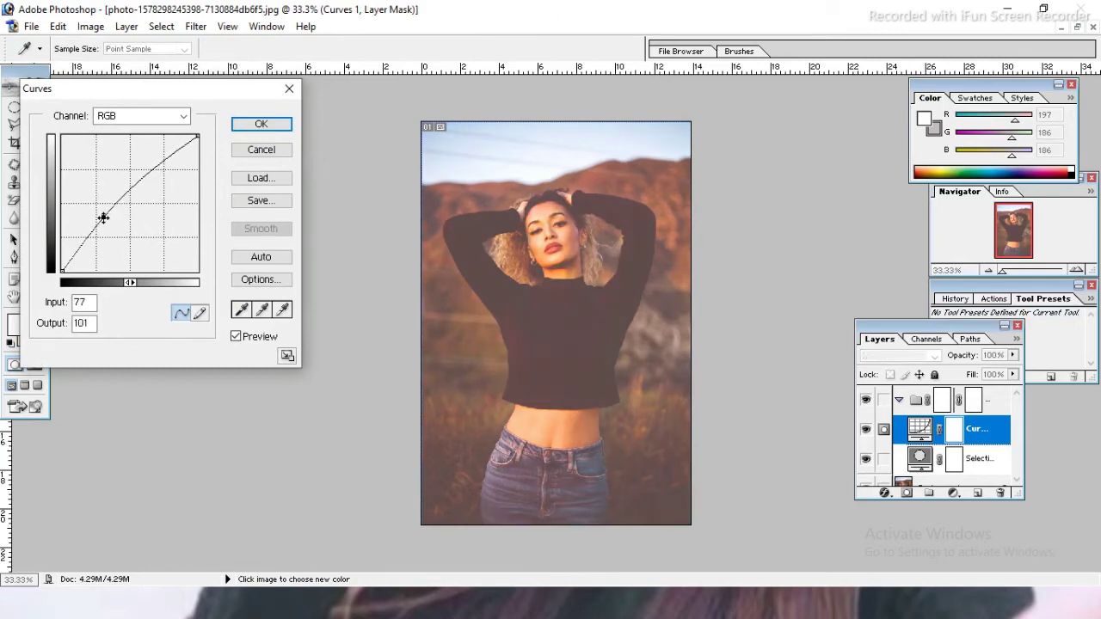
drag(102, 217, 101, 215)
drag(152, 167, 159, 170)
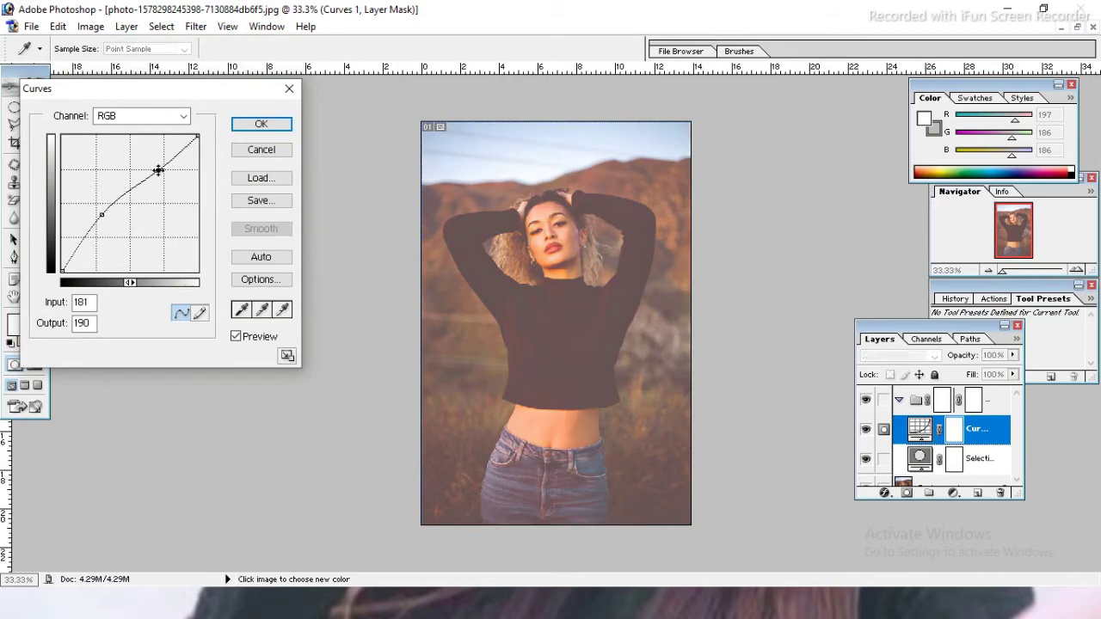
drag(99, 215, 116, 237)
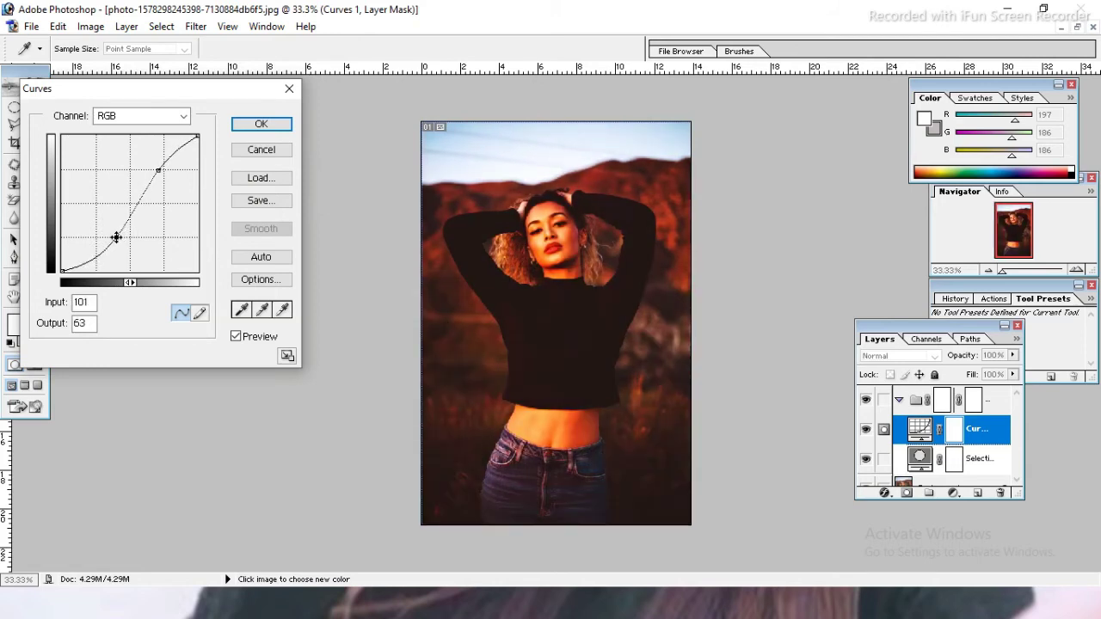
drag(117, 237, 112, 233)
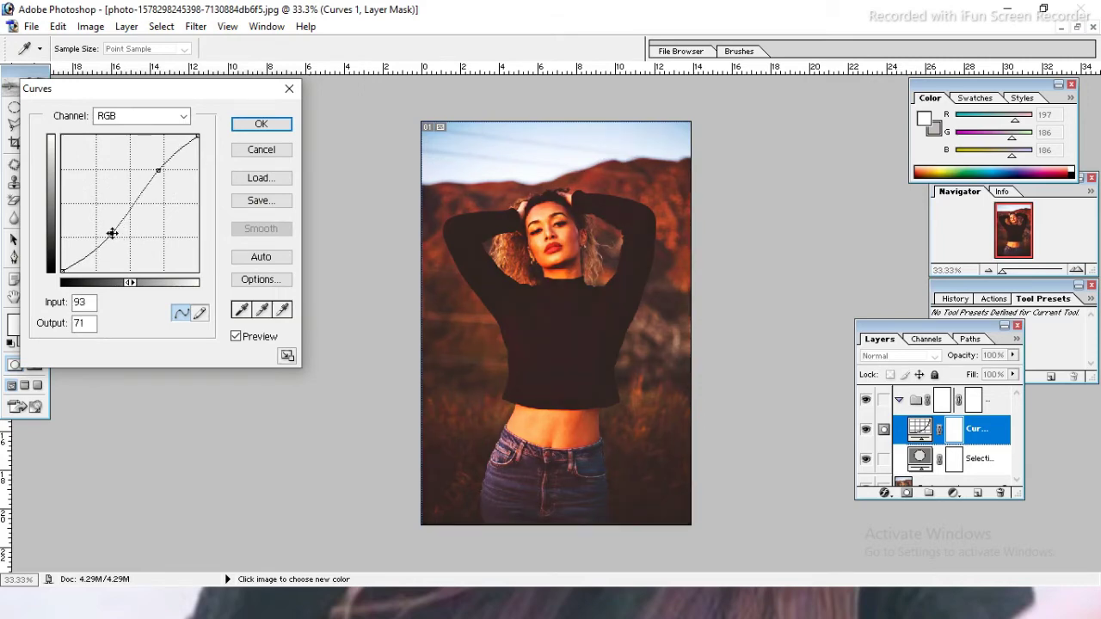
drag(158, 171, 160, 177)
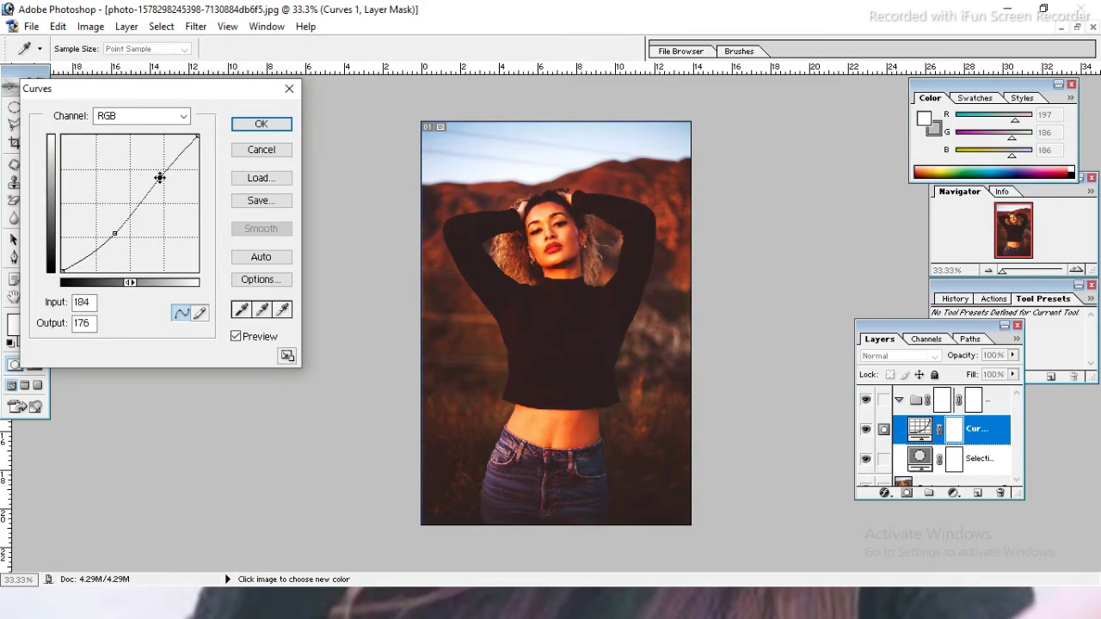
click(258, 123)
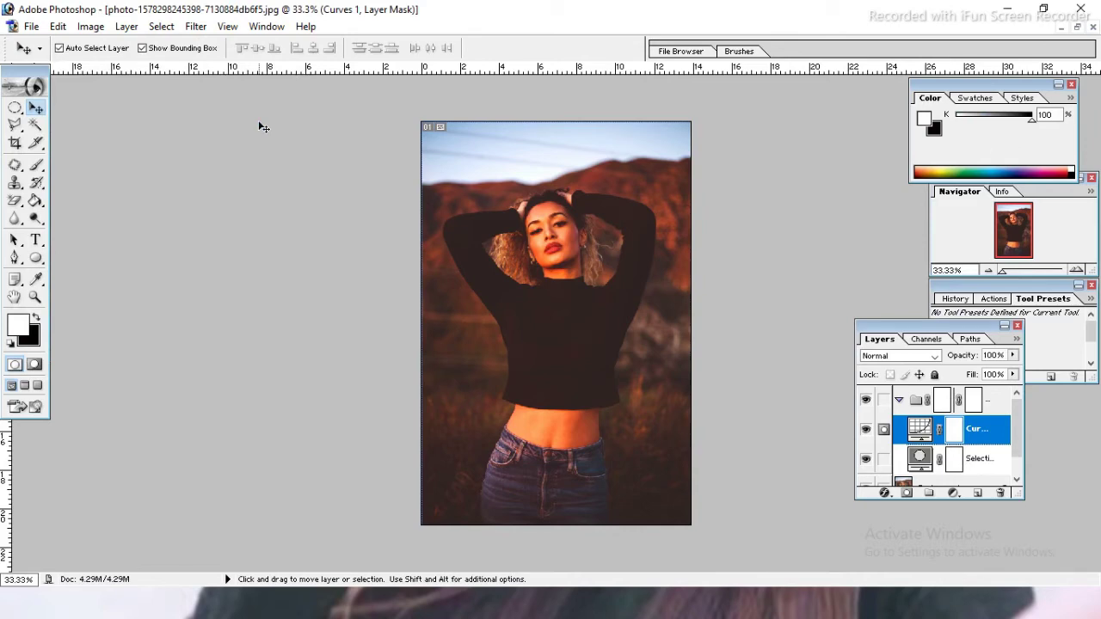
click(947, 481)
click(955, 493)
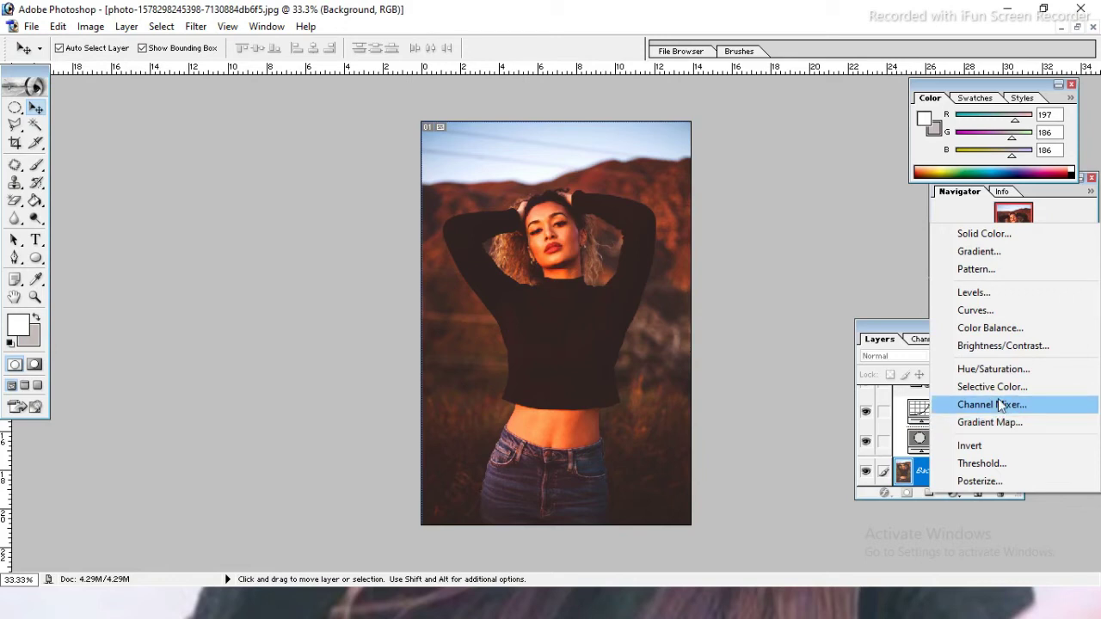
Add a Brightness/Contrast layer at Brightness +8, Contrast +7, then restore the photo window
click(1004, 345)
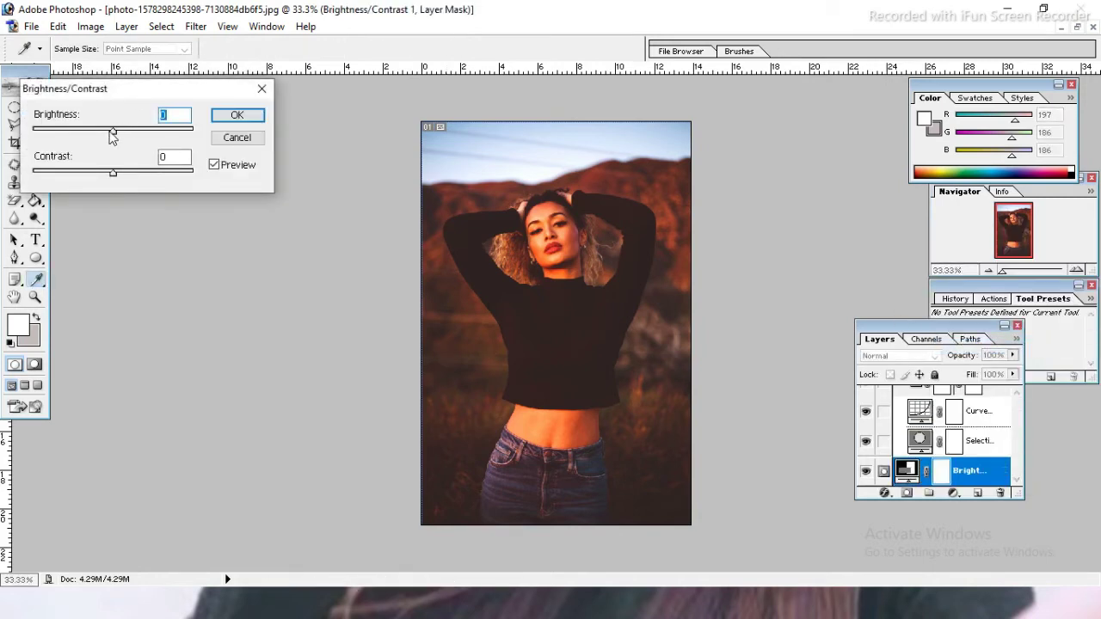
drag(111, 132, 120, 132)
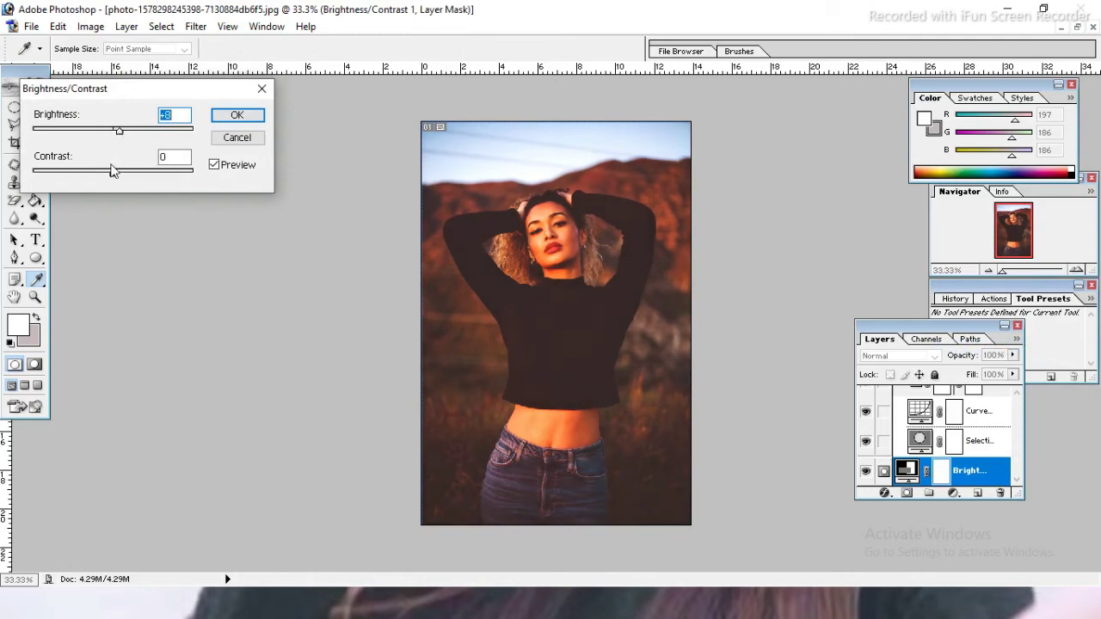
drag(112, 172, 115, 172)
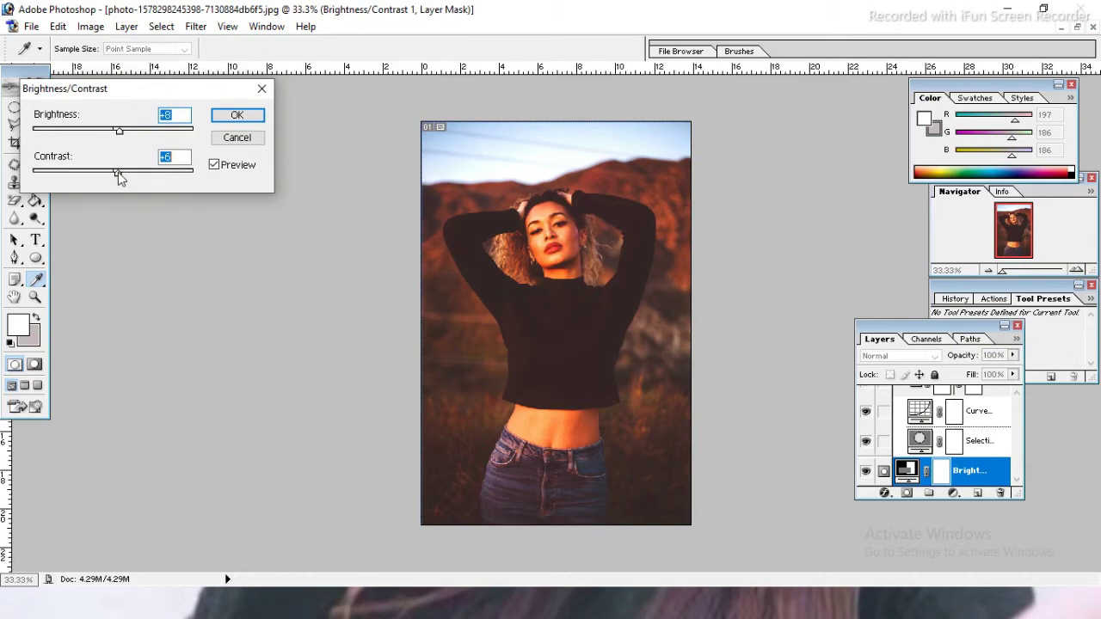
drag(119, 176, 120, 176)
click(229, 116)
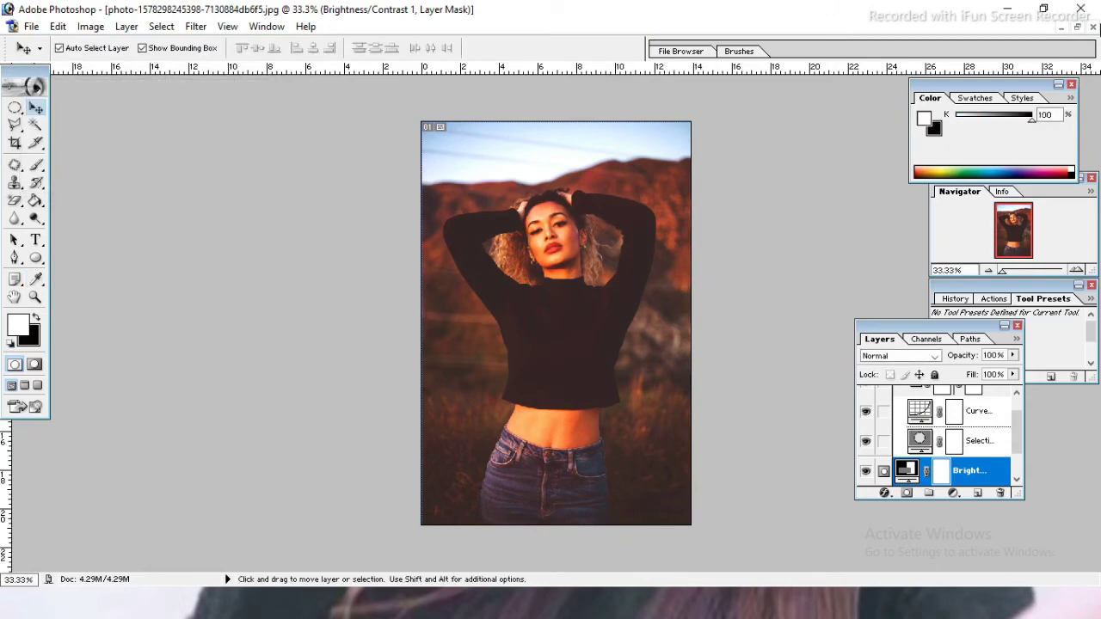
click(1077, 27)
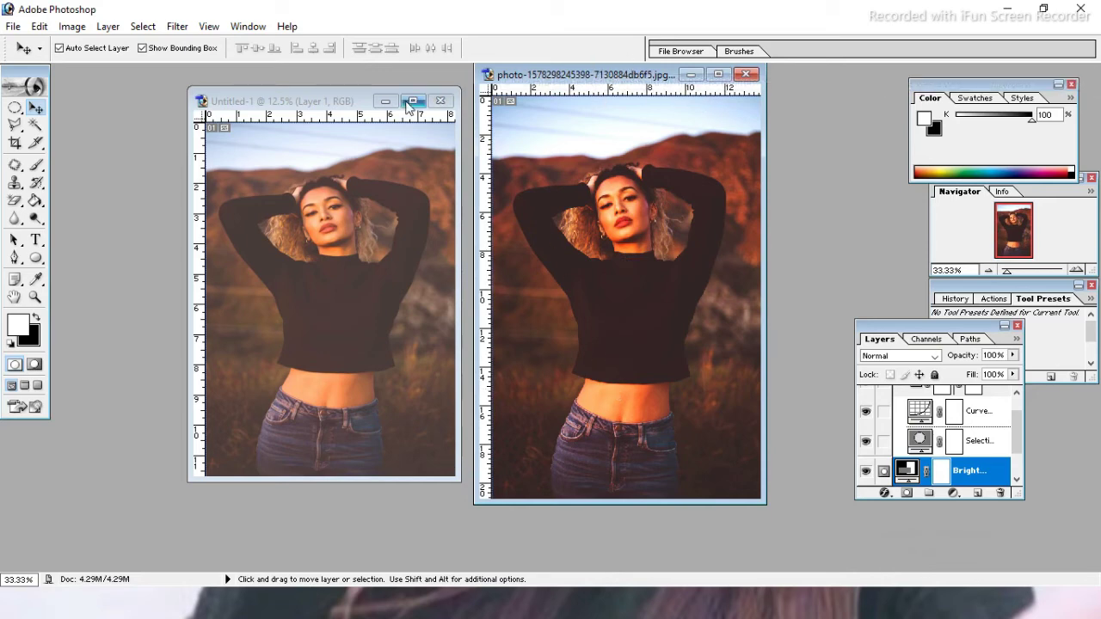
Open the New document dialog preset to A4, 300 pixels/inch, RGB, White background
click(13, 25)
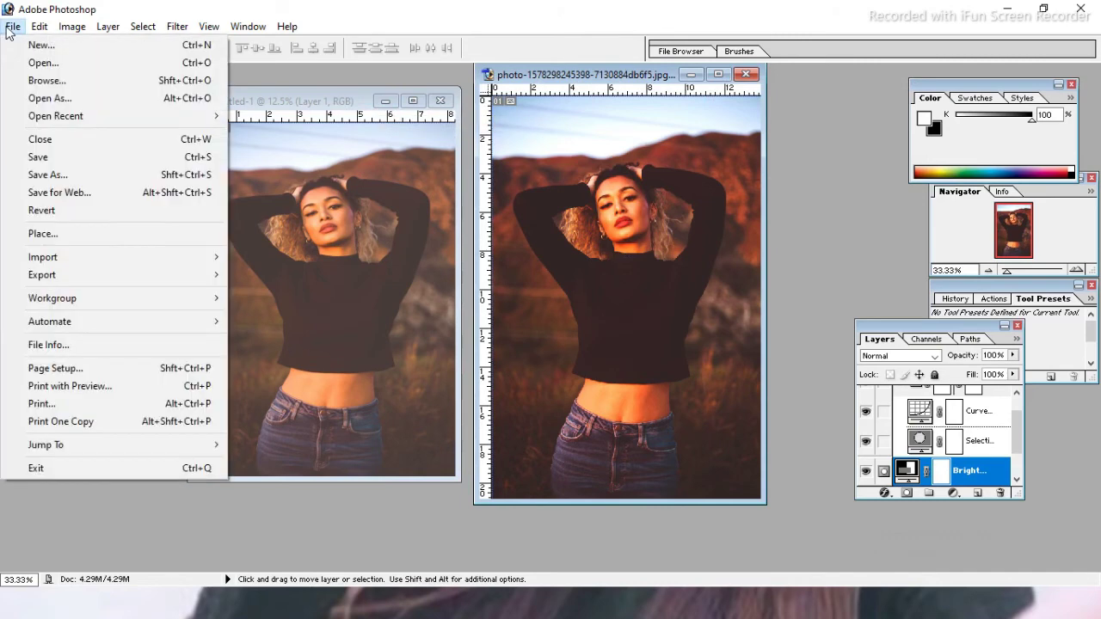
click(84, 48)
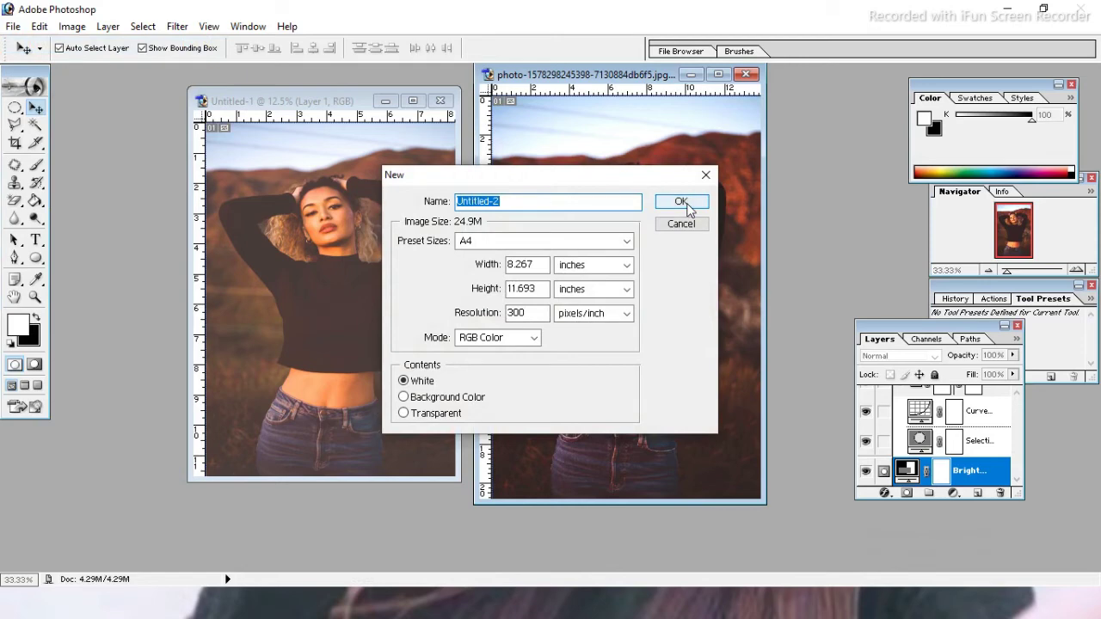
Create the A4 page and place the original portrait top-left, scaled to about 58%
click(686, 203)
click(367, 249)
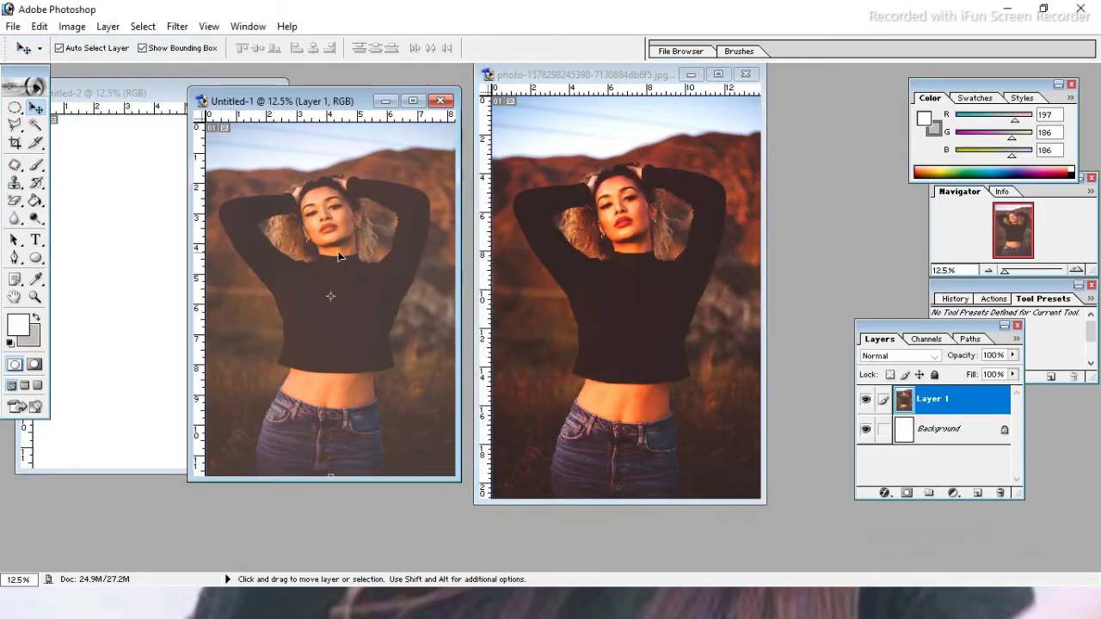
drag(344, 258, 129, 215)
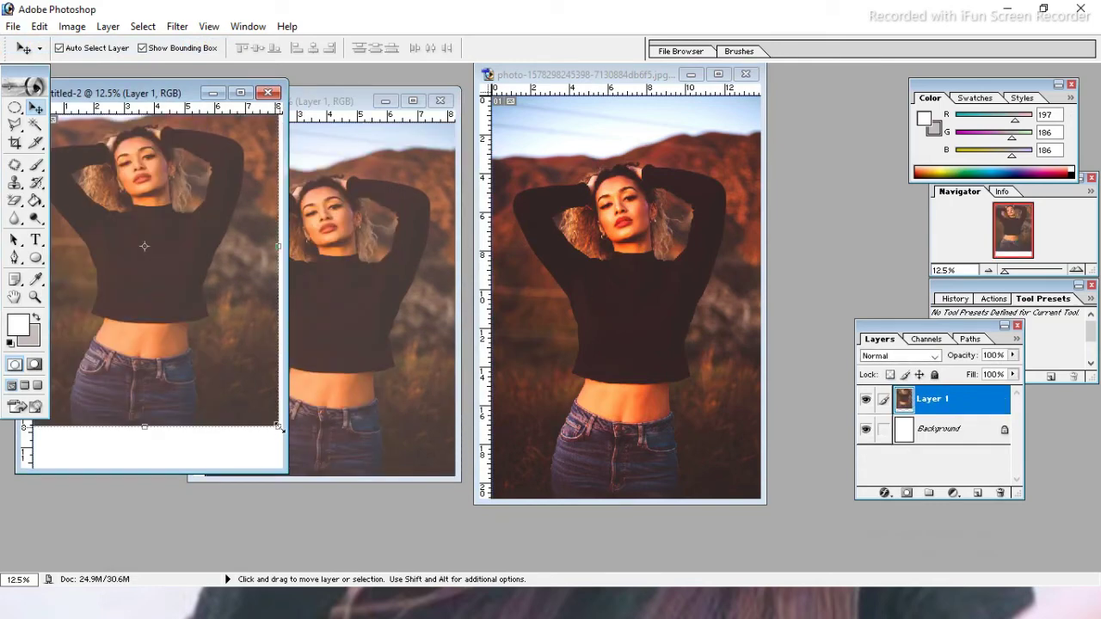
drag(278, 425, 166, 275)
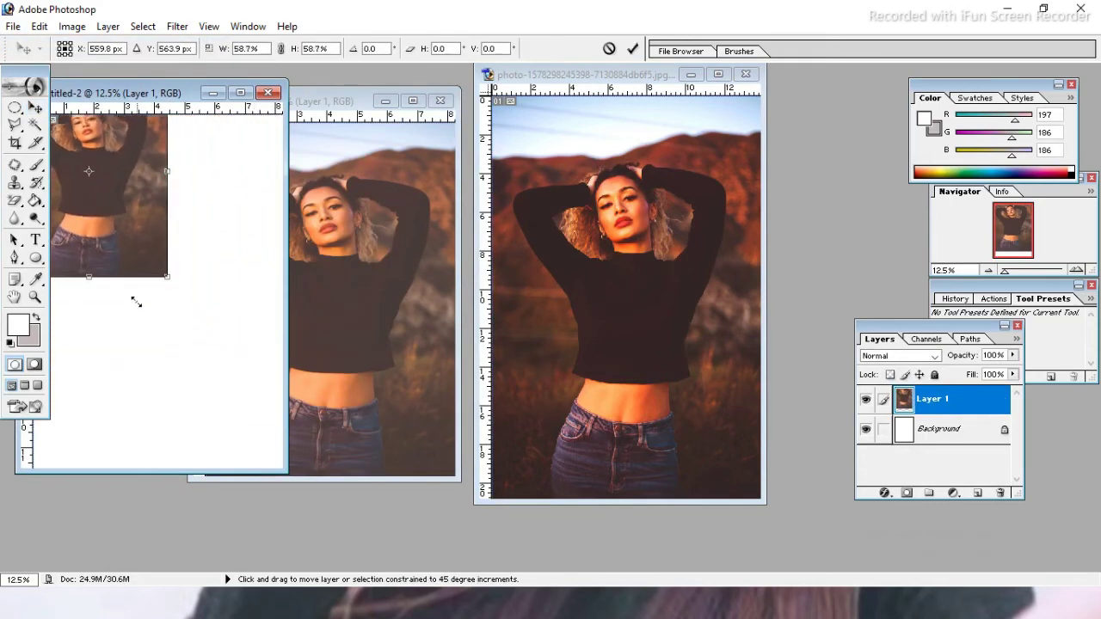
drag(120, 227, 150, 287)
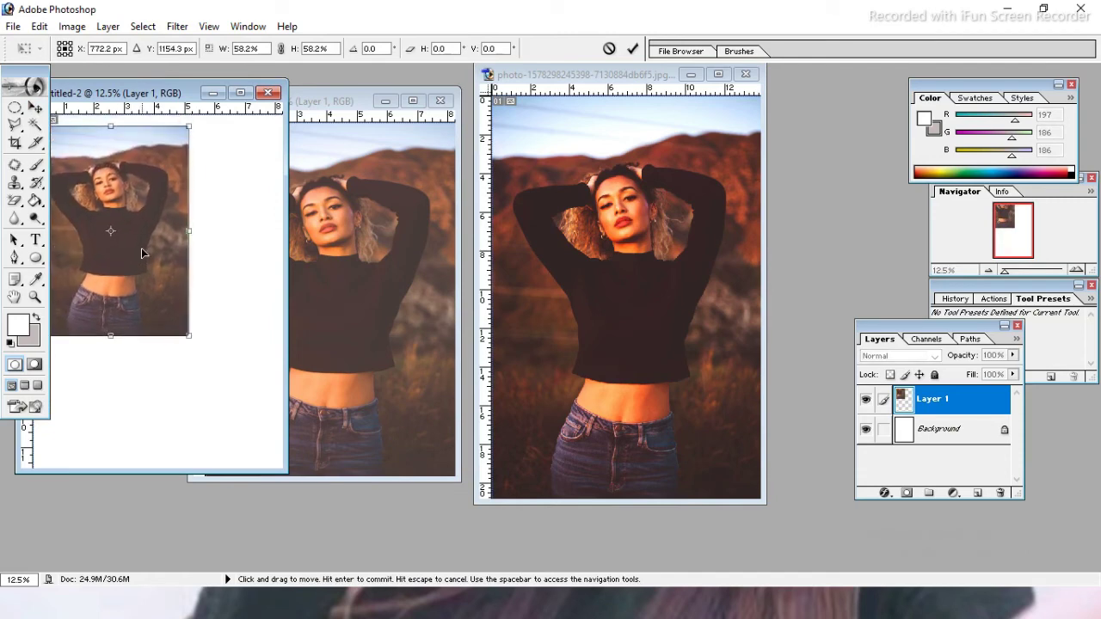
Copy the warm-graded portrait onto the A4 page toward the bottom-right
click(698, 342)
drag(602, 344, 223, 313)
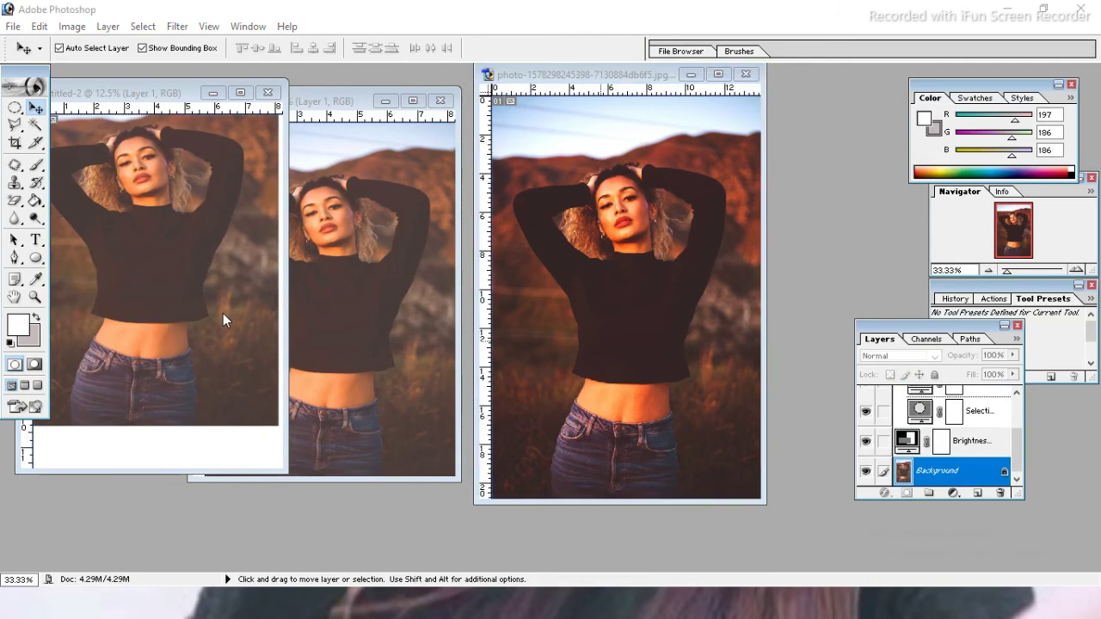
click(549, 238)
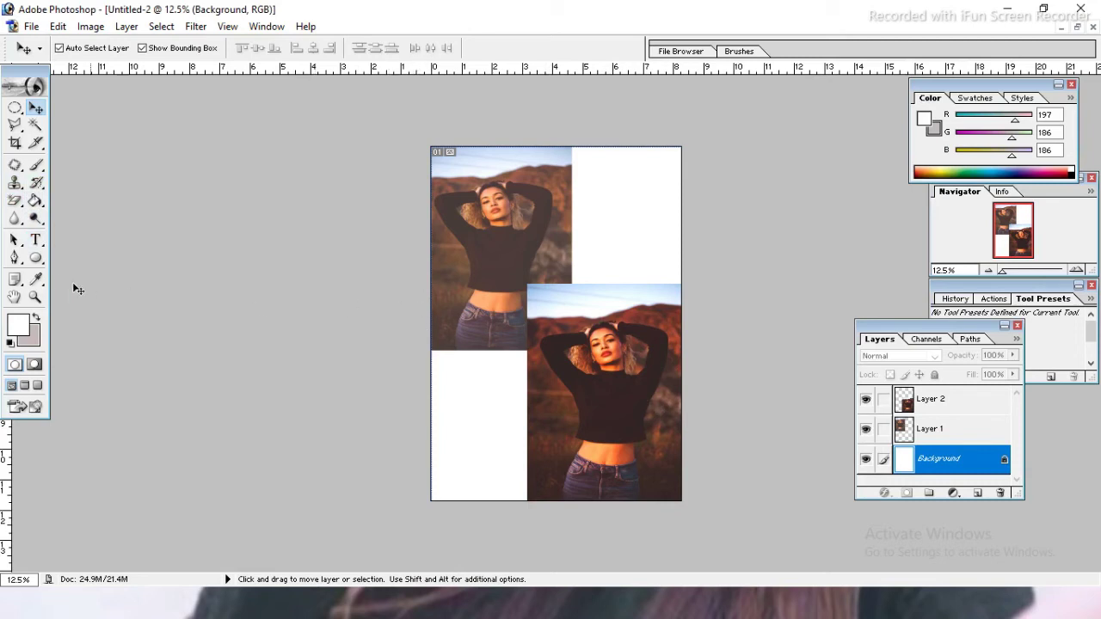
click(35, 240)
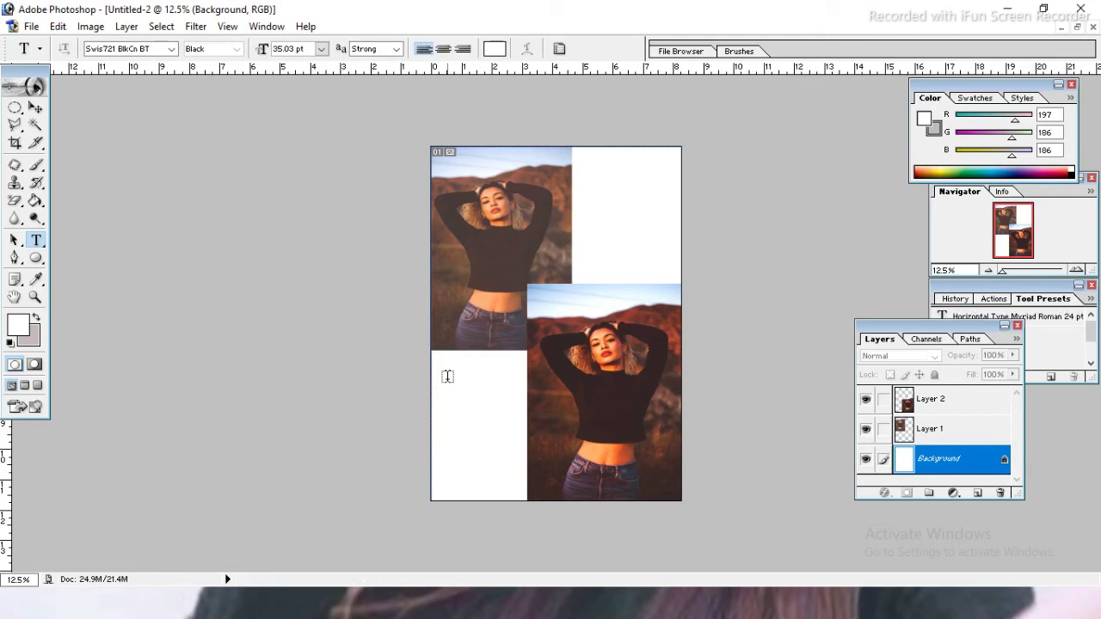
Add a 35 pt Swis721 BlkCn BT 'BEFORE' label in maroon #813C3C in the lower-left white space
click(460, 380)
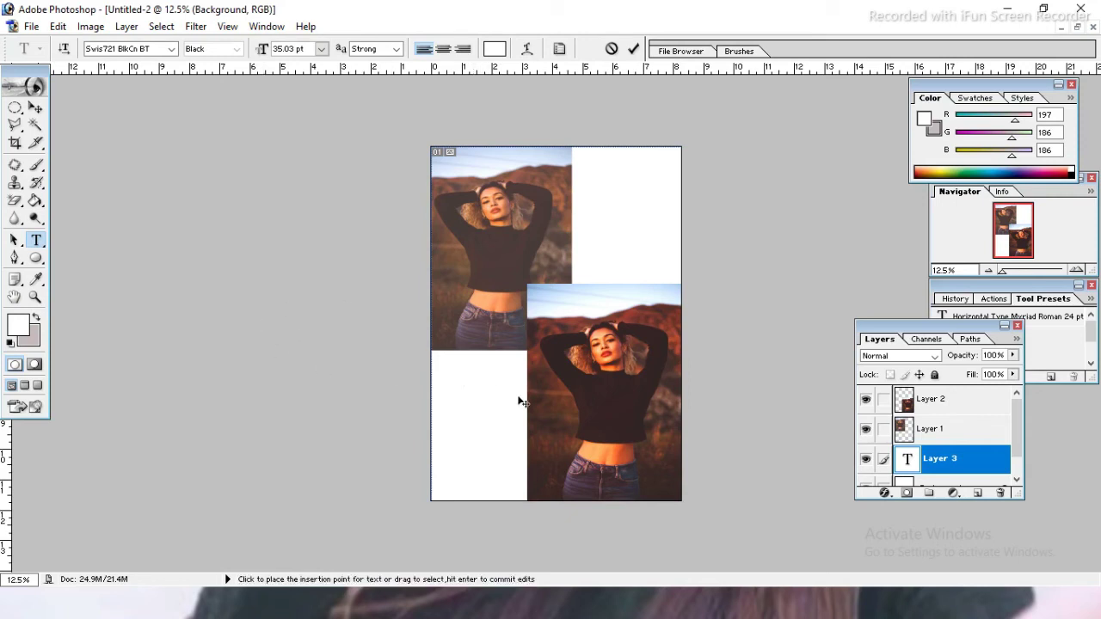
drag(493, 370, 446, 371)
click(495, 49)
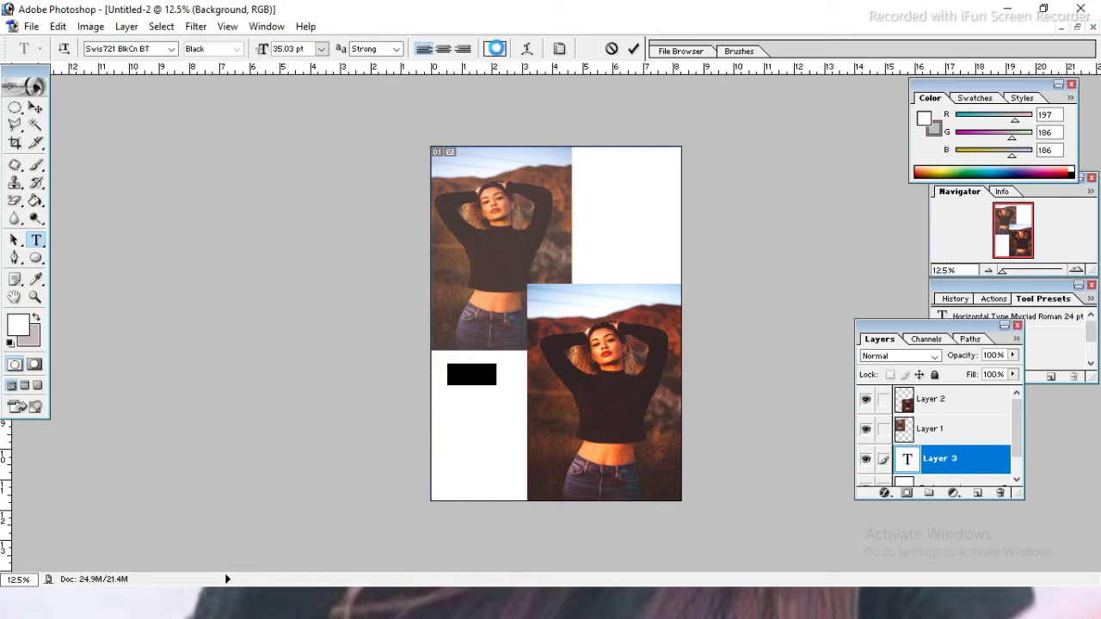
click(785, 265)
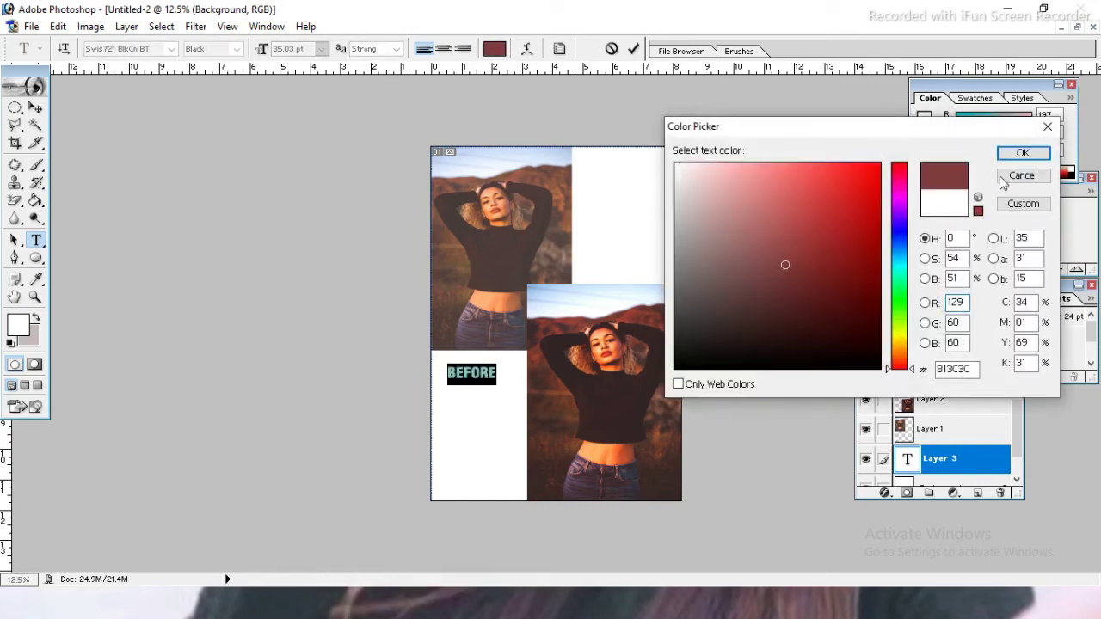
click(1012, 153)
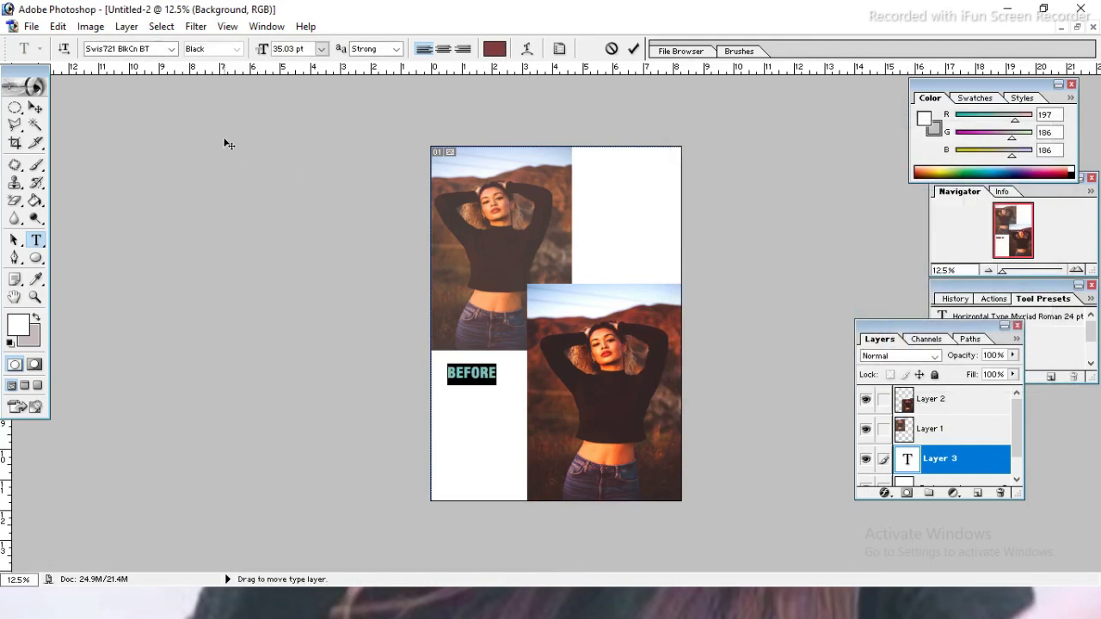
click(35, 108)
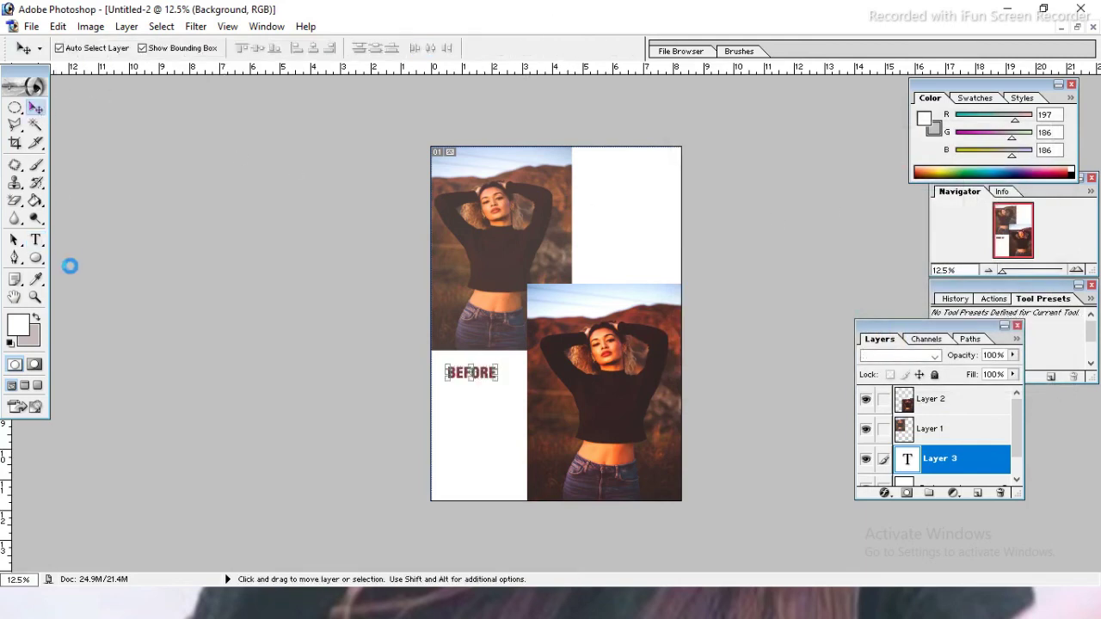
click(35, 240)
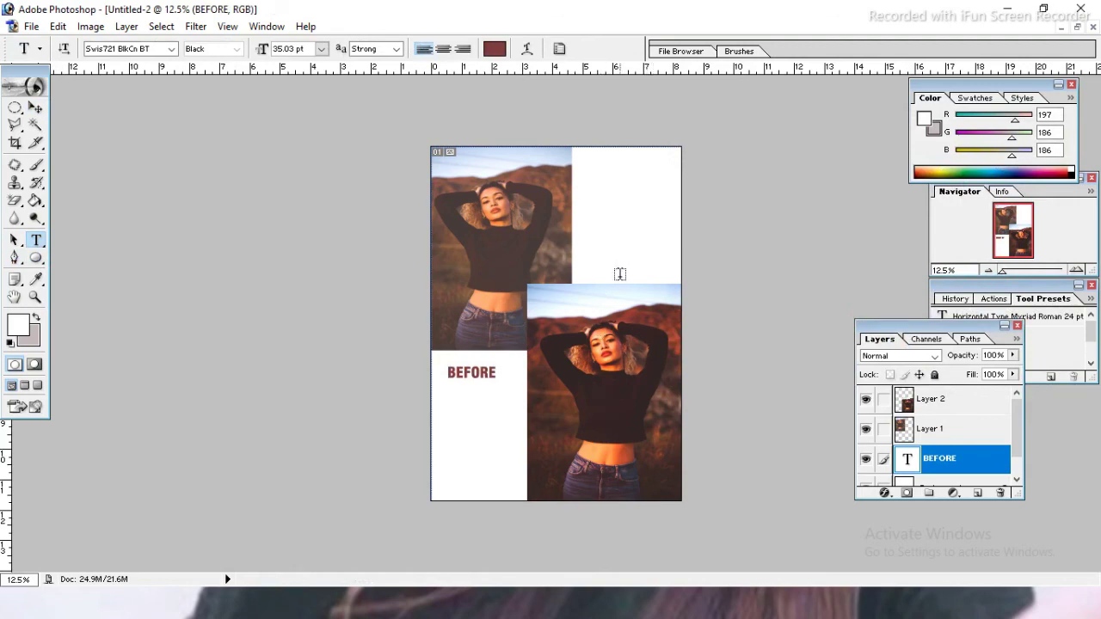
Add a matching maroon 'AFTER' text label in the same style
click(623, 274)
text(AF)
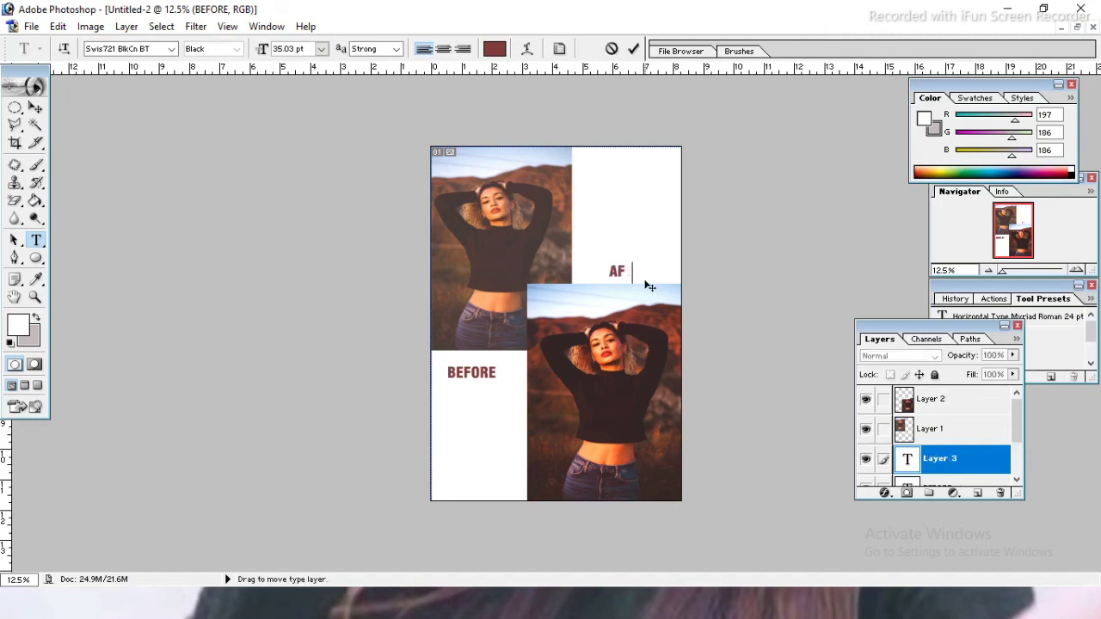
text(TER)
click(34, 110)
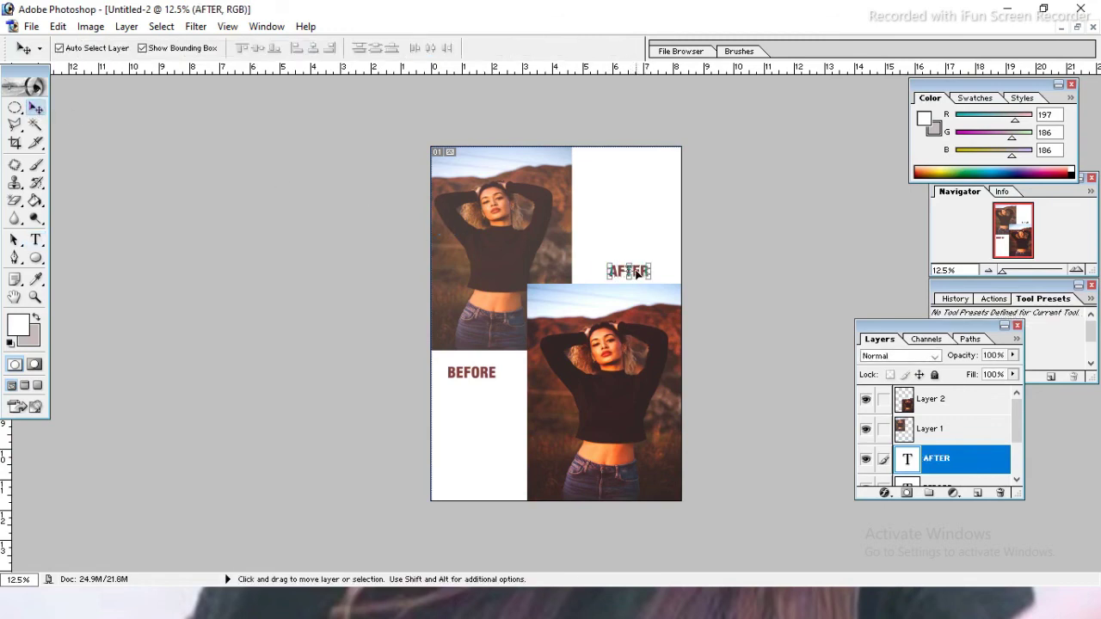
Position AFTER in the lower-left white area and BEFORE in the upper-right one
drag(638, 274, 504, 469)
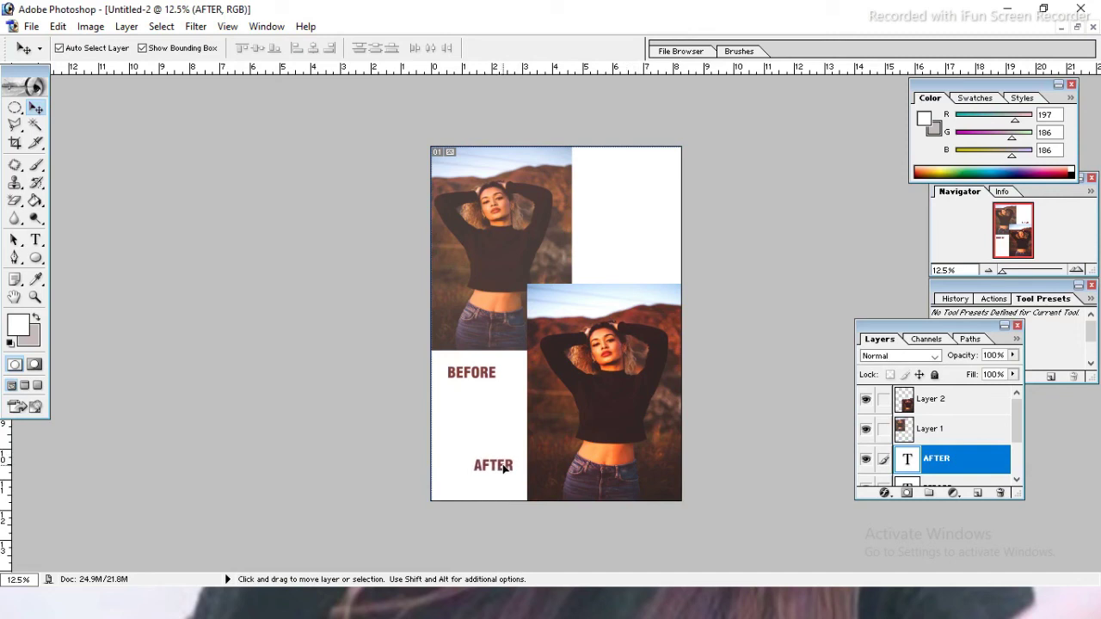
click(485, 375)
drag(485, 375, 636, 233)
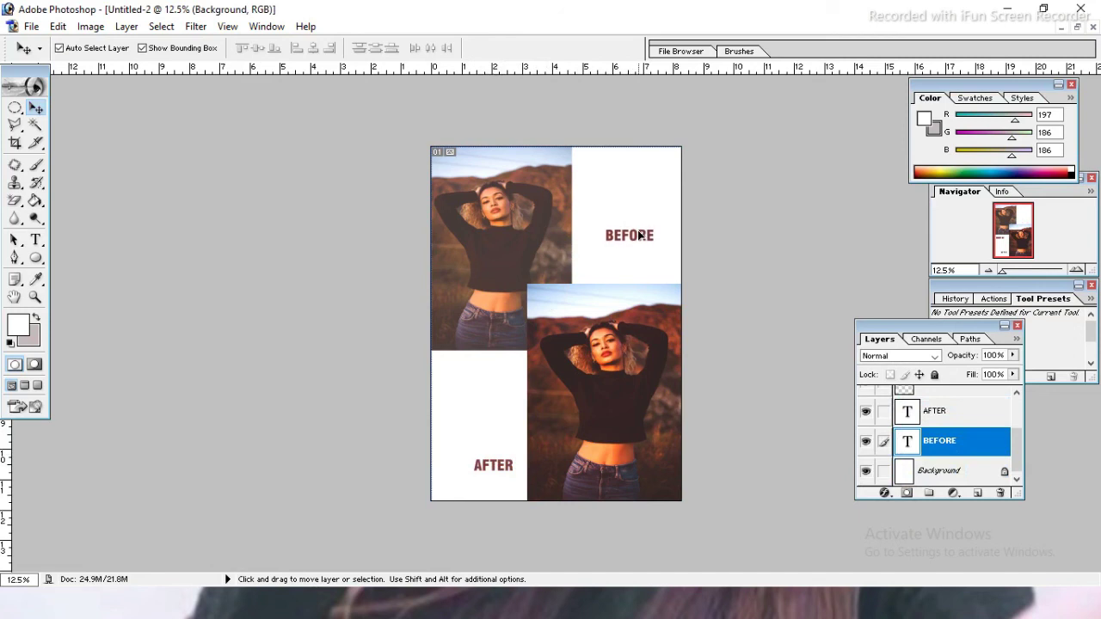
drag(635, 233, 633, 232)
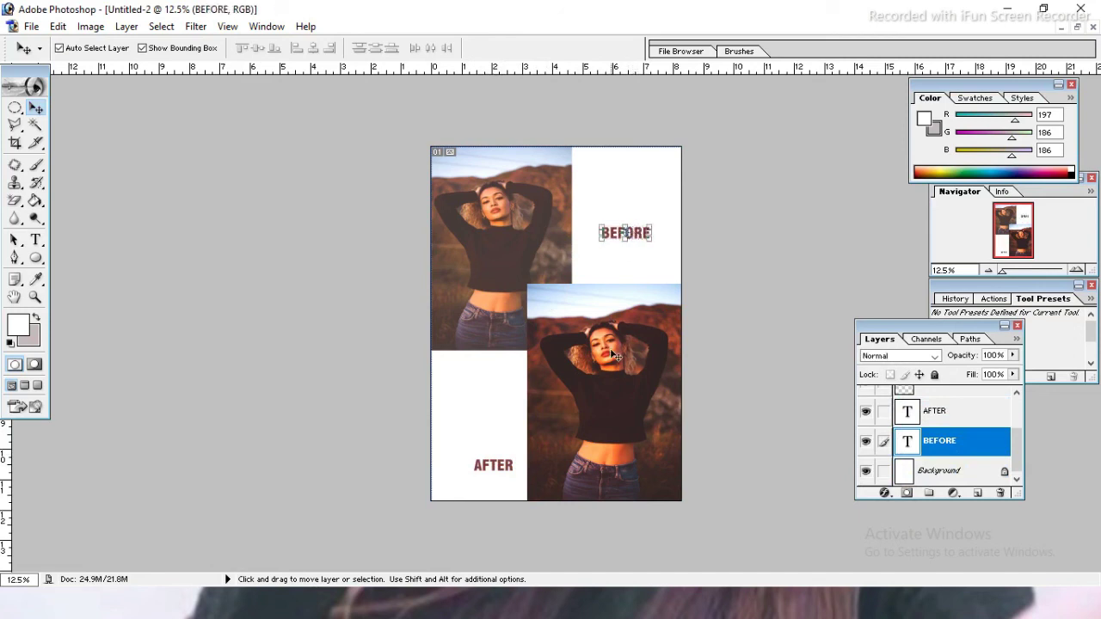
click(508, 464)
drag(504, 467, 499, 428)
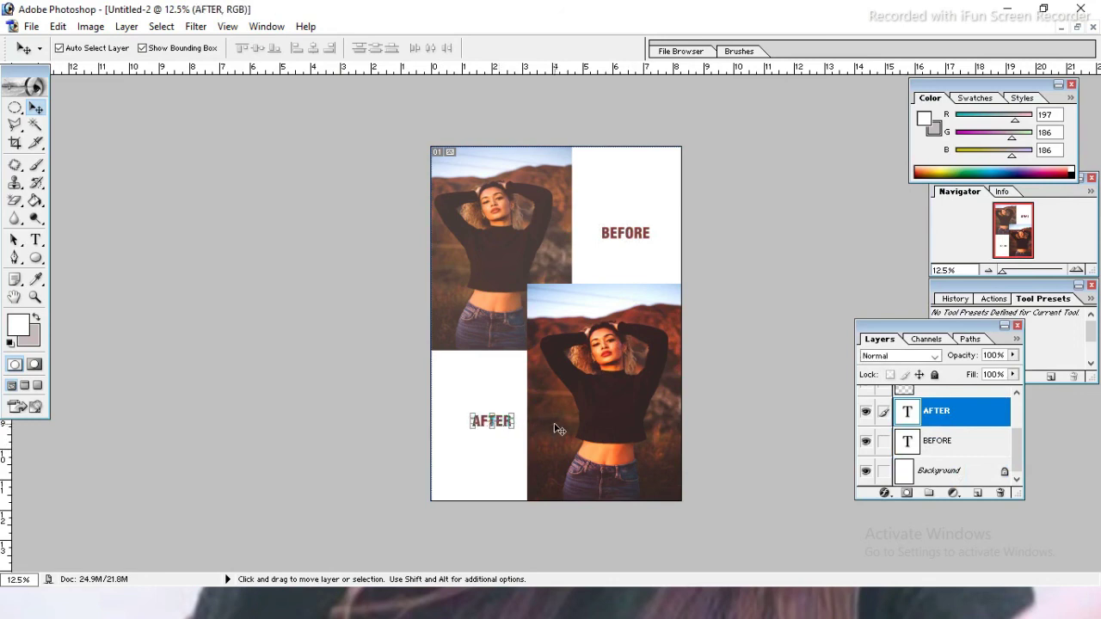
click(496, 377)
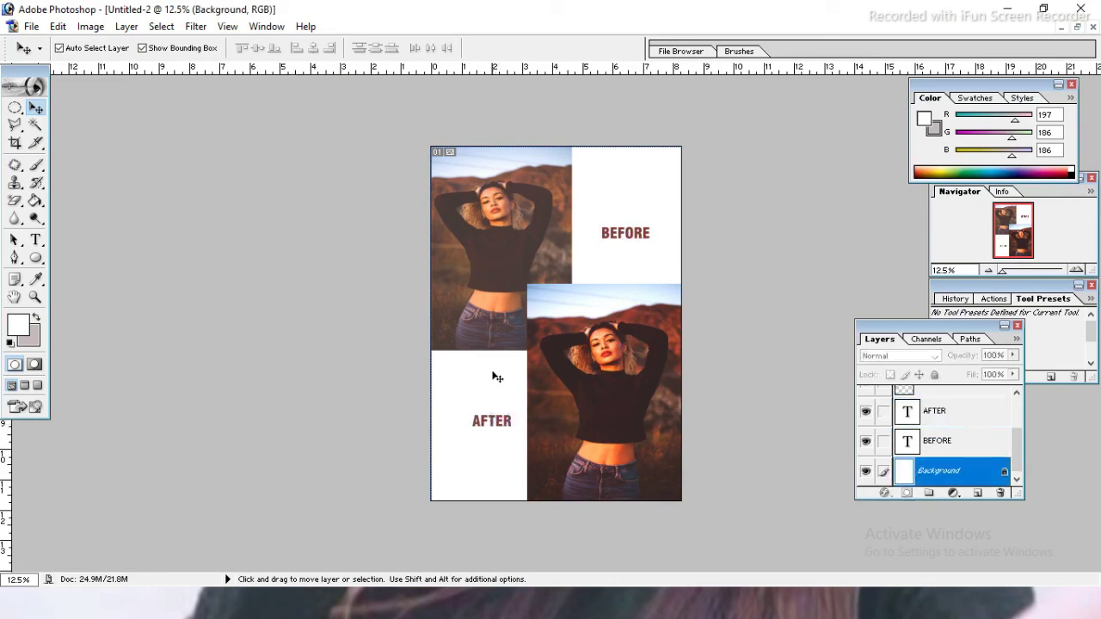